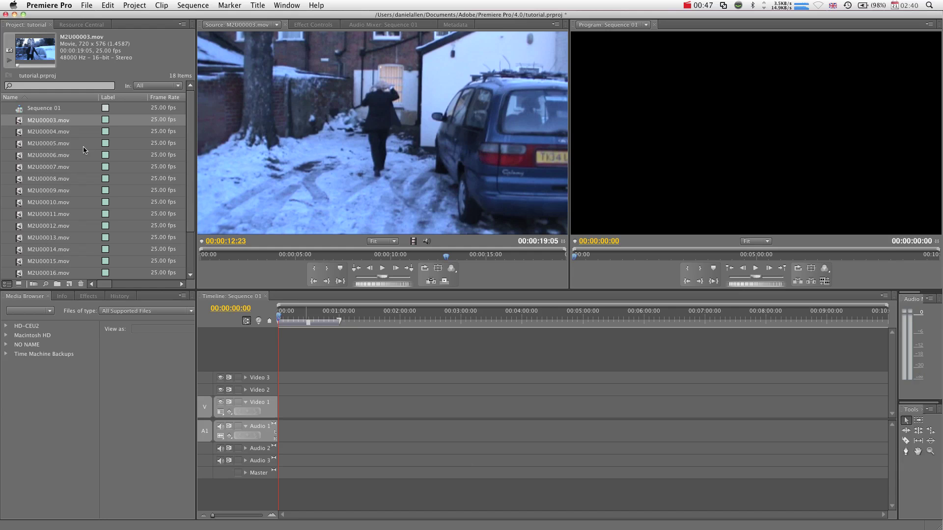
Place M2U00003.mov and M2U00004.mov back to back in Sequence 01, preview 00:01:07:04, and select M2U00019.mov
left_click(26, 130, "shift")
left_click_drag(26, 126, 363, 409)
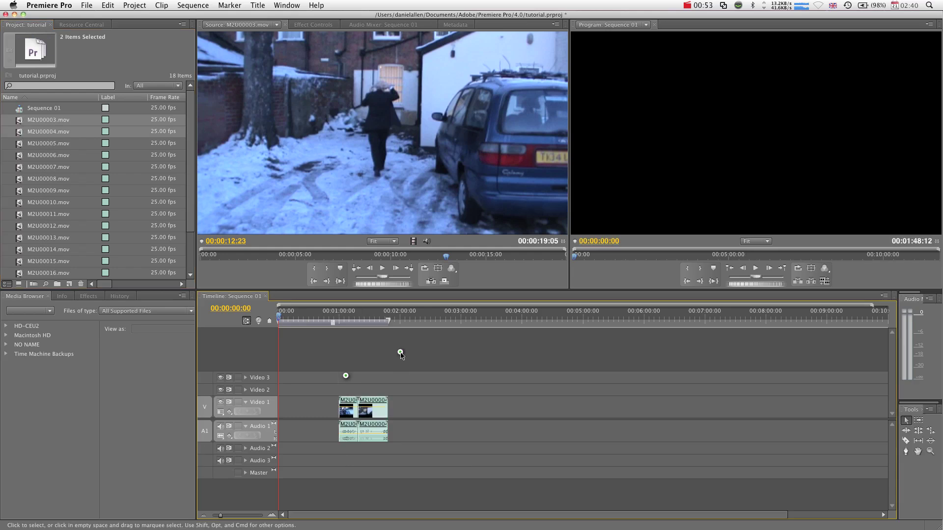
left_click_drag(355, 314, 346, 315)
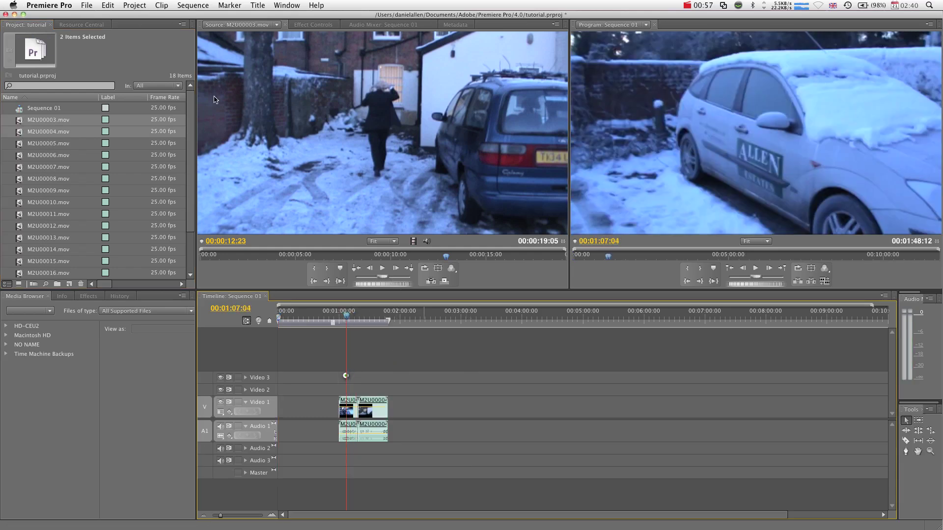
scroll(186, 233, "down", 1)
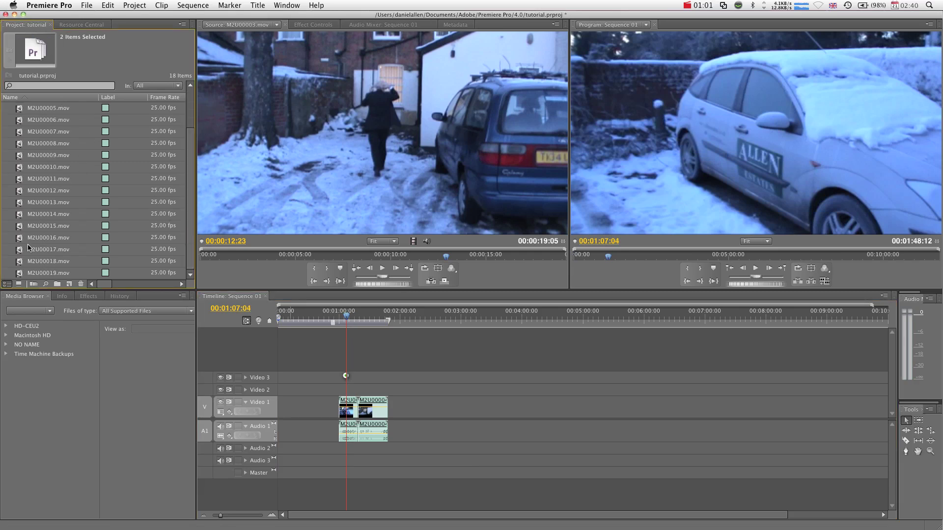
left_click(121, 276)
Create a new Title from the Project panel's New Item menu
right_click(121, 277)
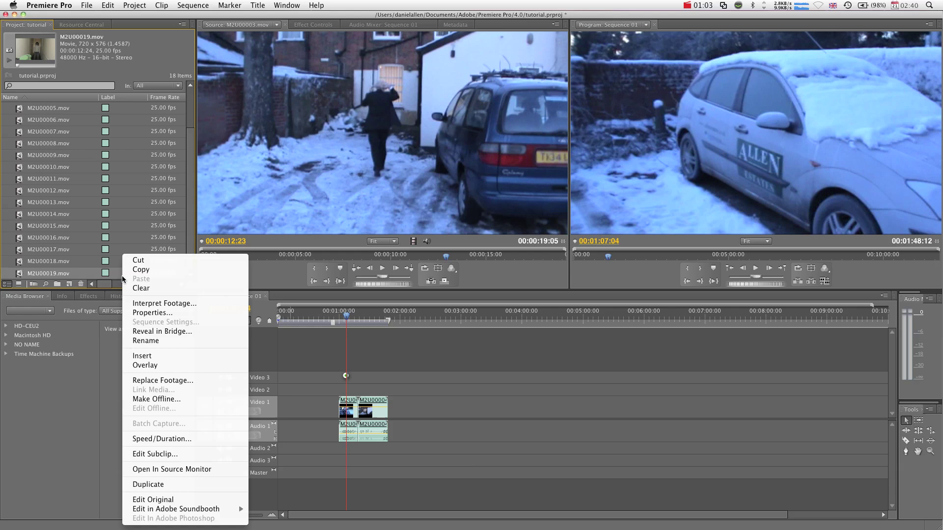
left_click(1, 271)
right_click(4, 268)
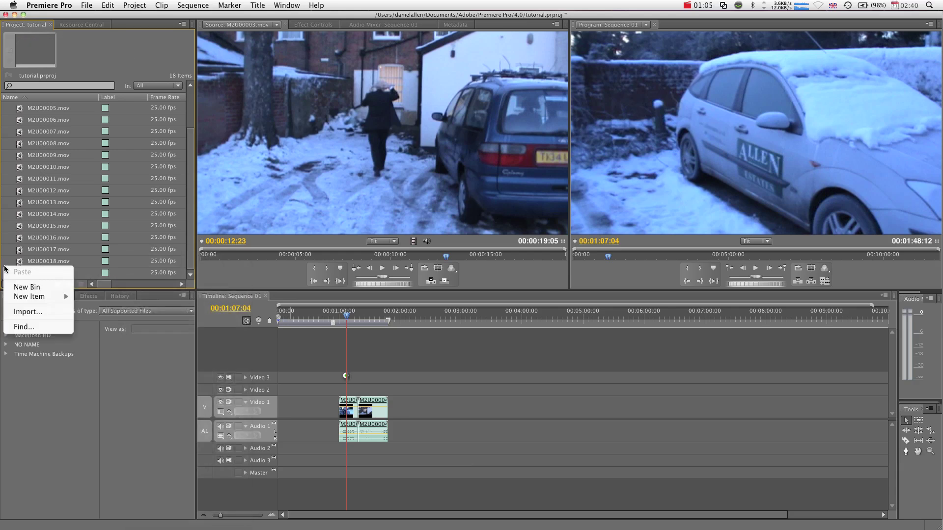
mouse_move(34, 305)
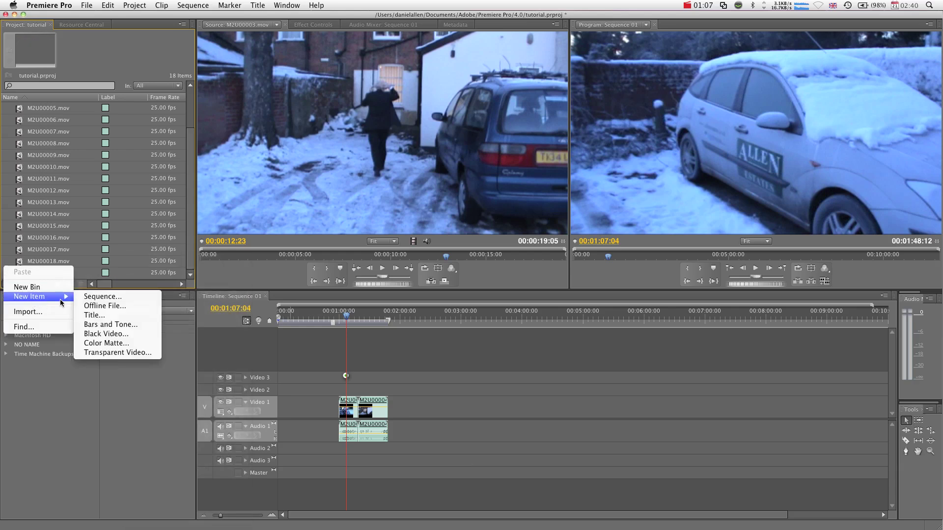
left_click(97, 317)
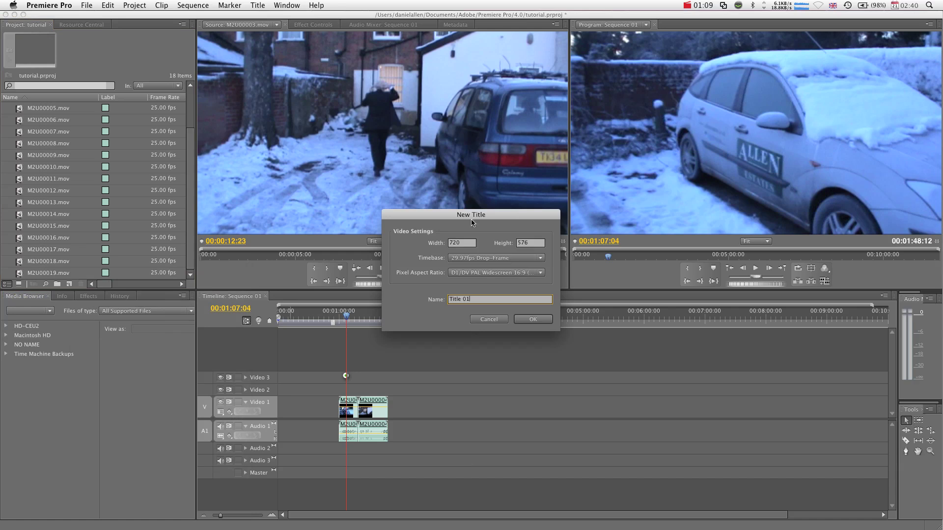
Set the new title's timebase to 25.00fps and name it Welcome
left_click_drag(473, 218, 457, 186)
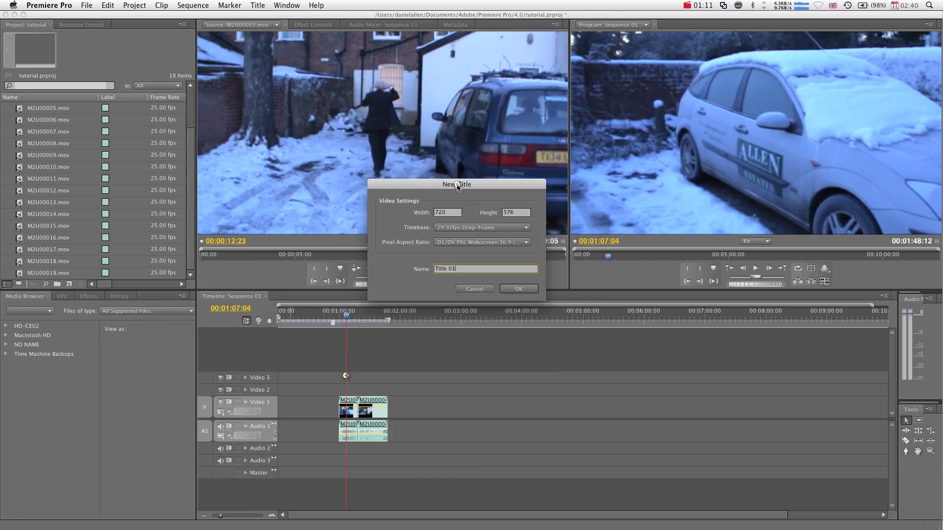
left_click(469, 228)
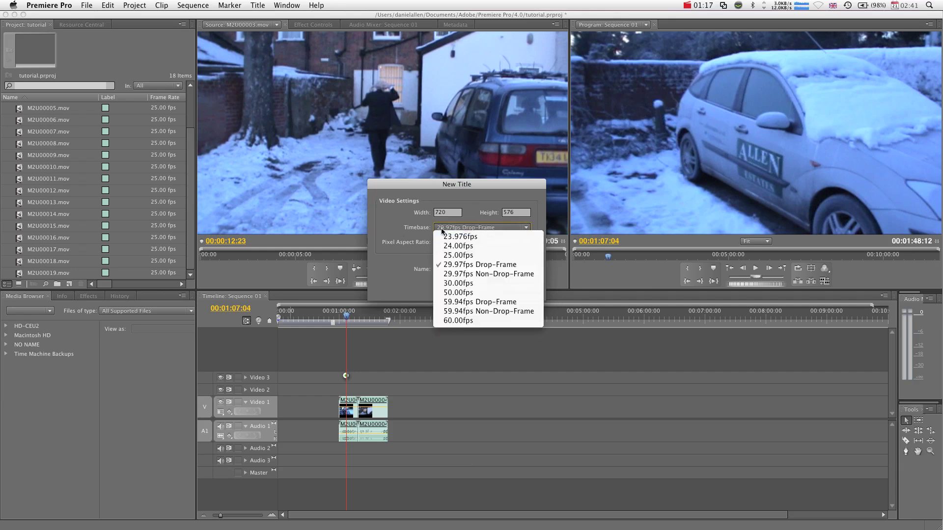
mouse_move(423, 187)
left_mouse_down()
mouse_move(393, 176)
mouse_move(407, 179)
left_mouse_up()
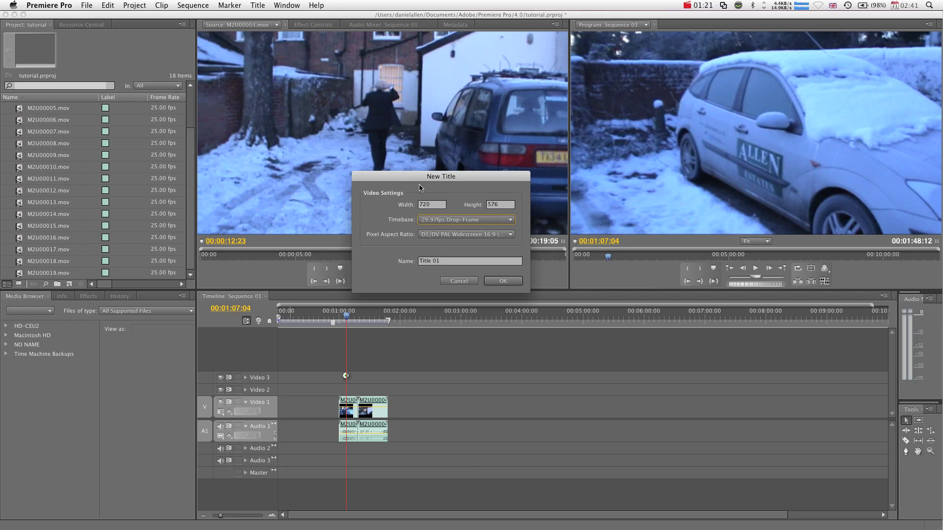
left_click(436, 239)
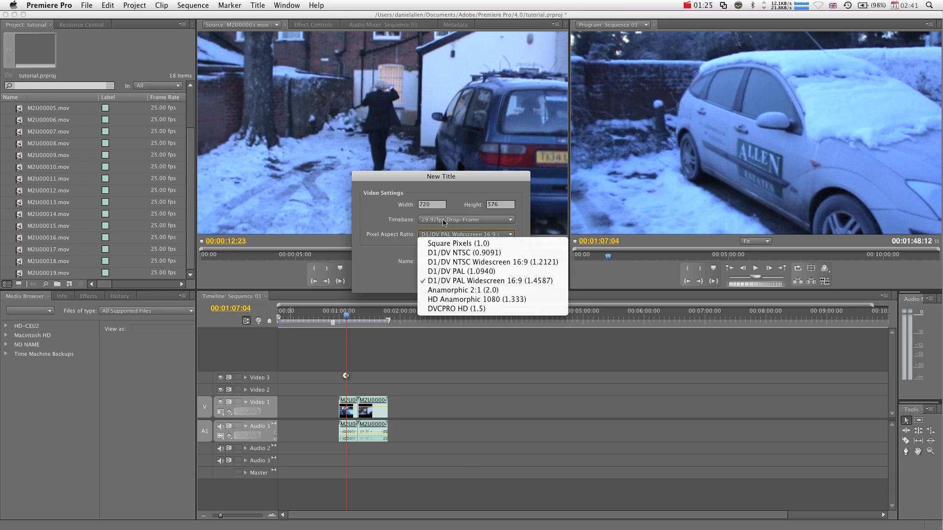
left_click(454, 219)
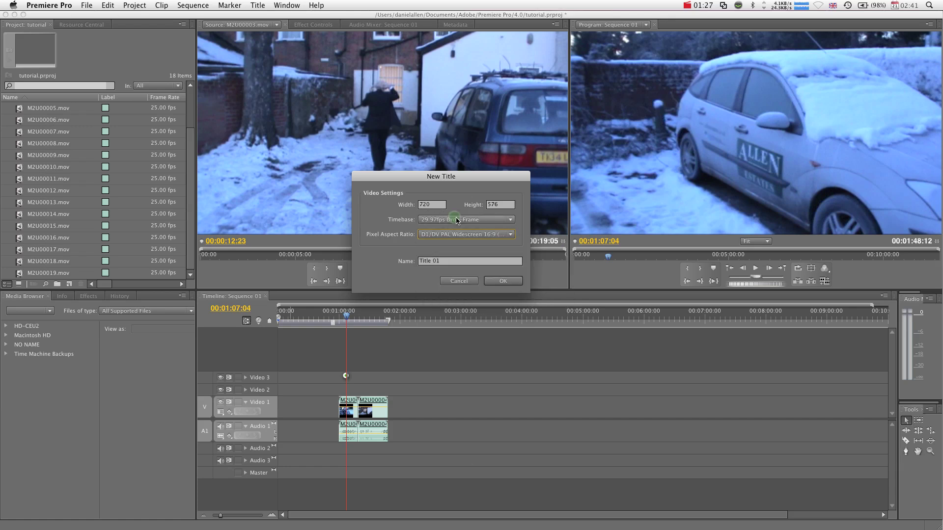
left_click(456, 219)
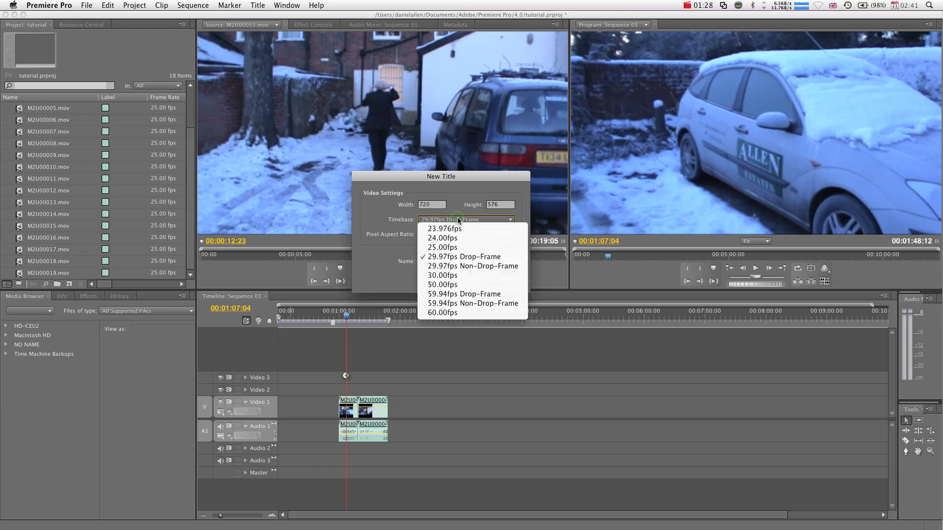
left_click(442, 247)
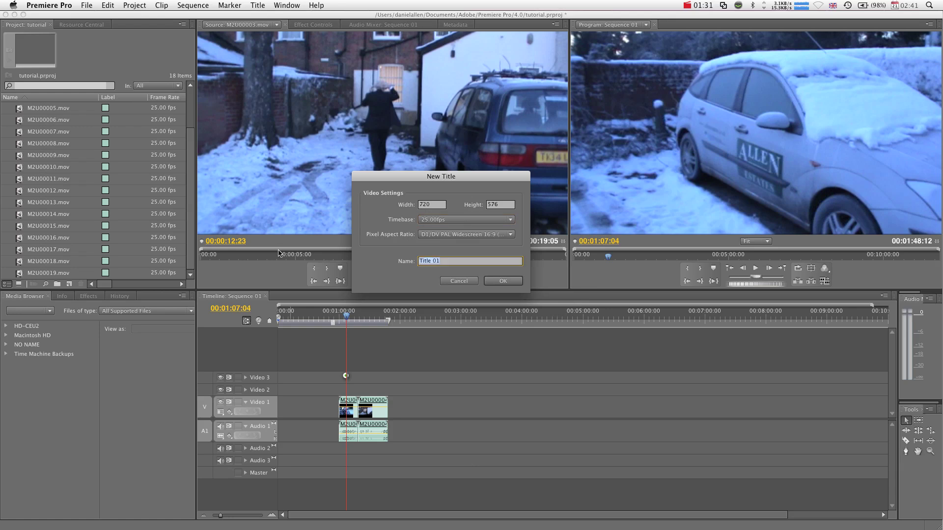
type("Welcome")
key("Return")
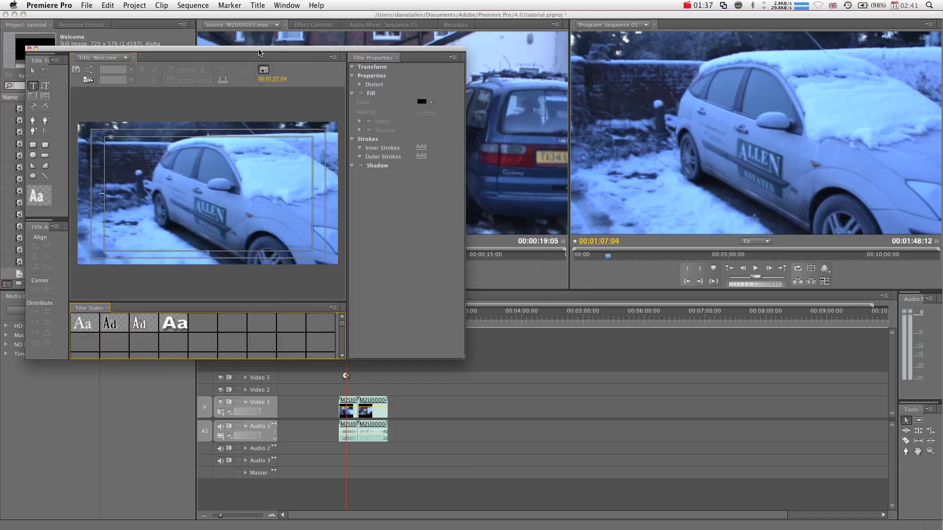
Move the playhead to 00:01:13:23 so the Welcome title's background shows the man passing the blue car
left_click_drag(263, 53, 690, 173)
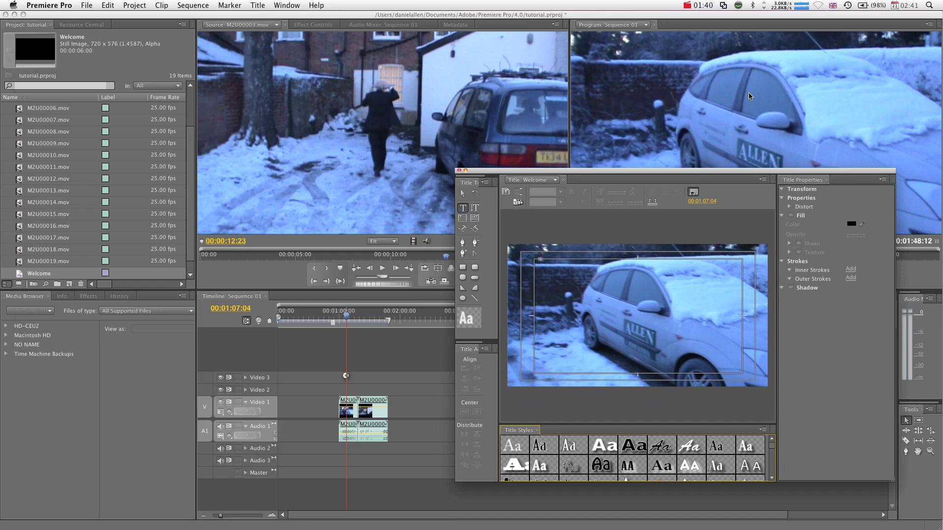
left_click_drag(672, 173, 243, 61)
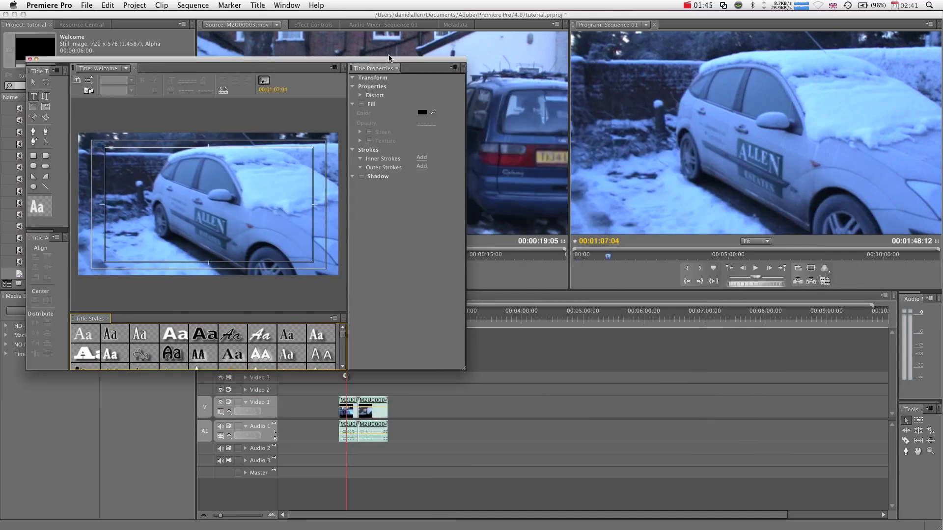
left_click_drag(396, 59, 813, 202)
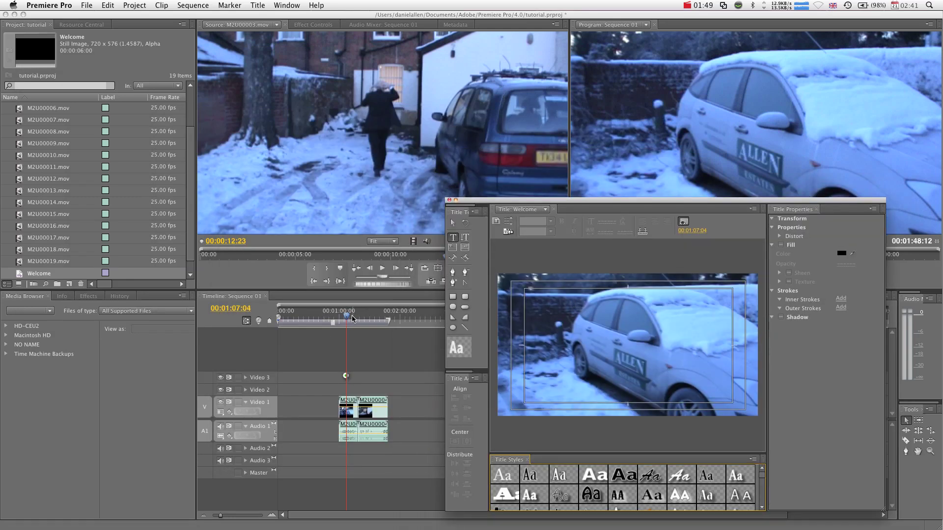
left_click_drag(349, 316, 353, 317)
left_click_drag(671, 202, 510, 75)
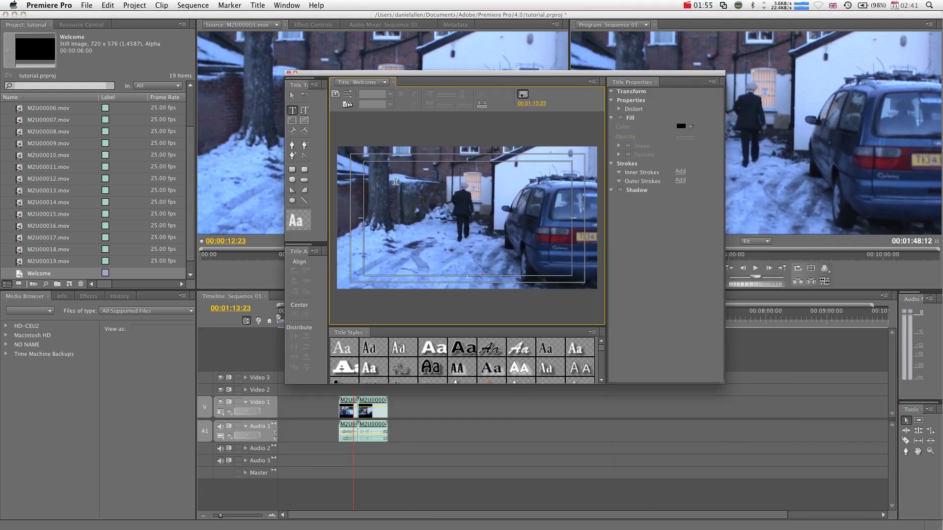
Add the text 'Enter if you dare...' and move it to the lower middle of the frame
left_click(400, 239)
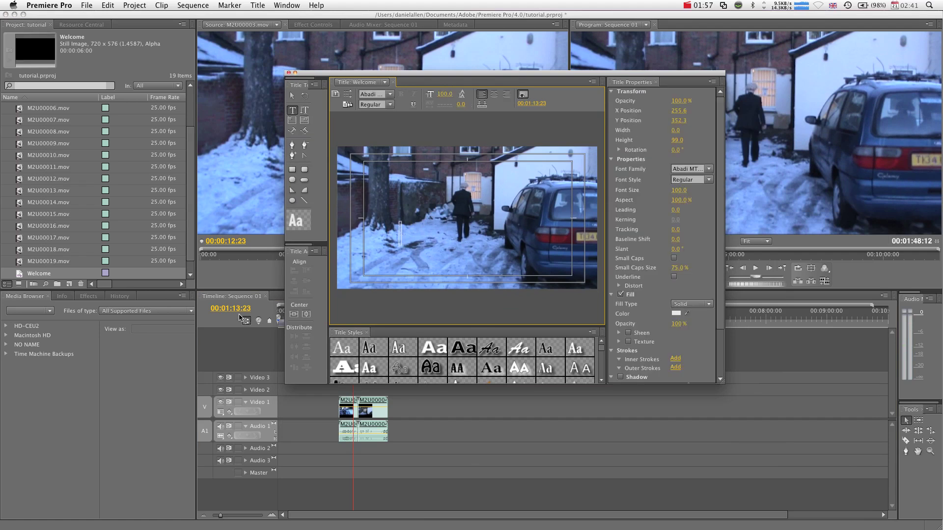
type("Enter i")
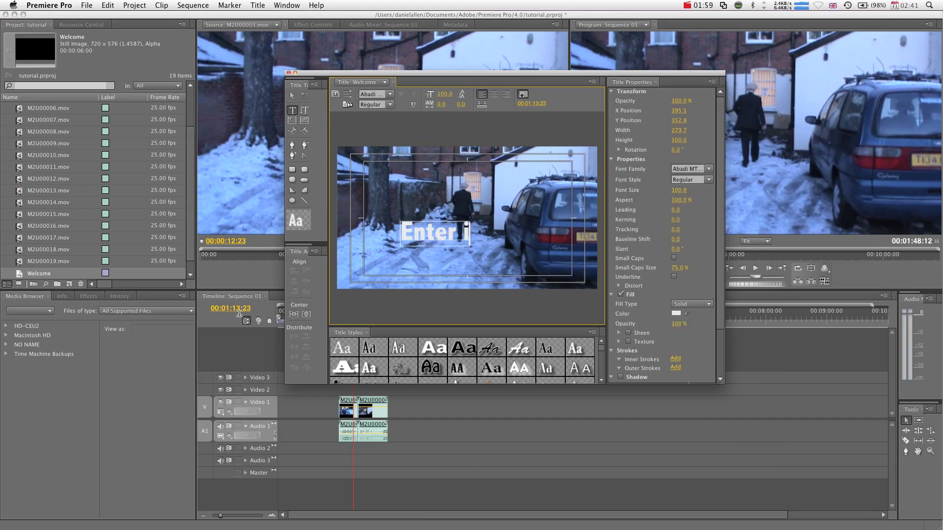
type("f you dare...")
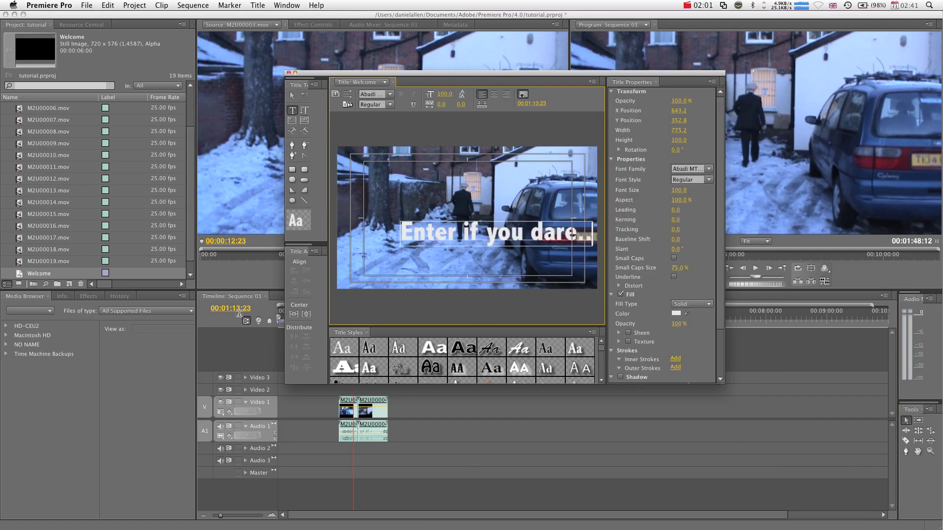
left_click(292, 96)
left_click_drag(479, 234, 446, 249)
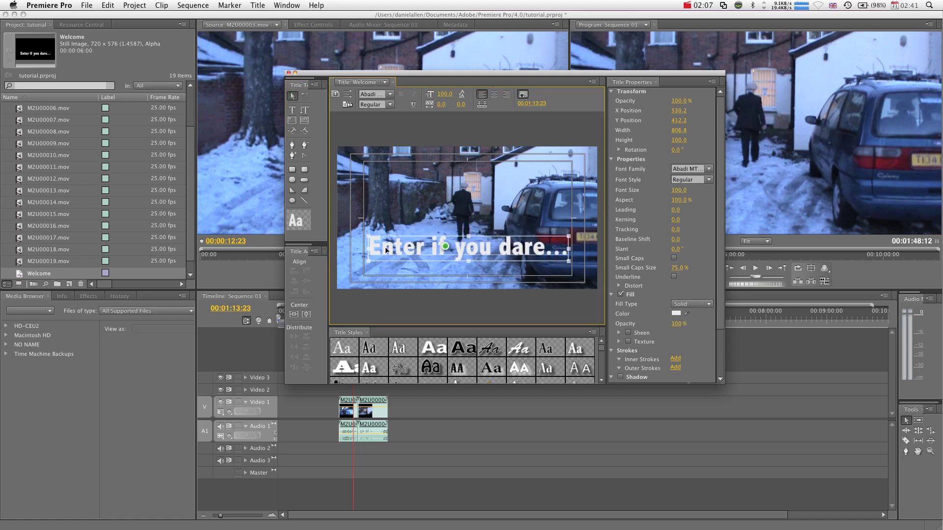
Apply the Three-Way Color Corrector effect to M2U00003.mov on Video 1
left_click(288, 74)
left_click(79, 297)
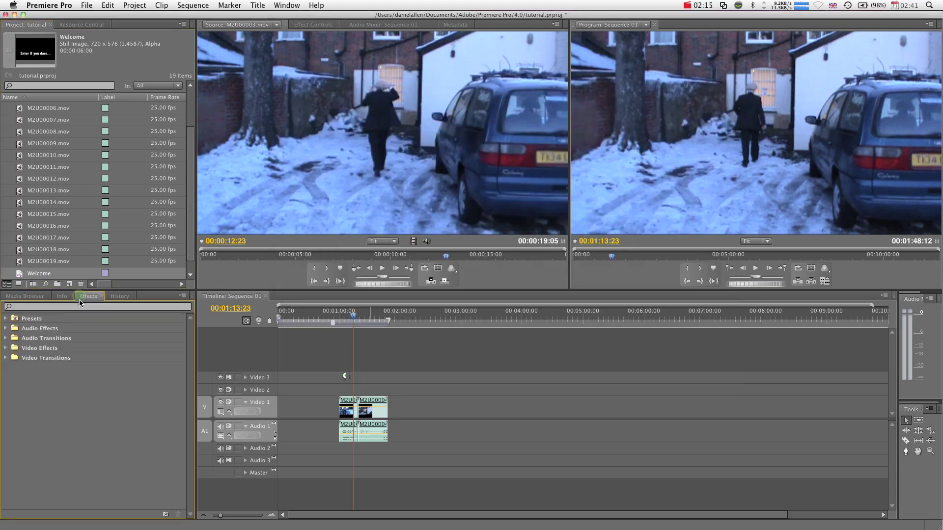
left_click(6, 348)
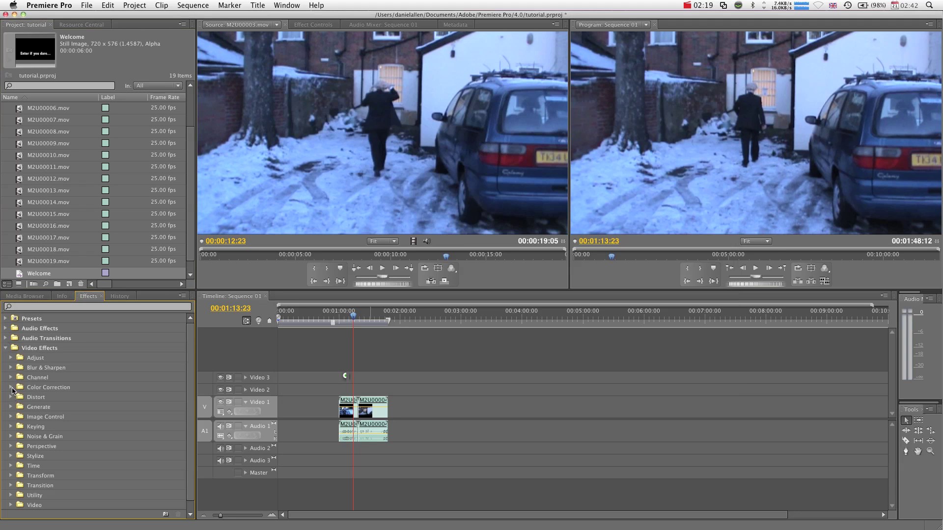
left_click(11, 388)
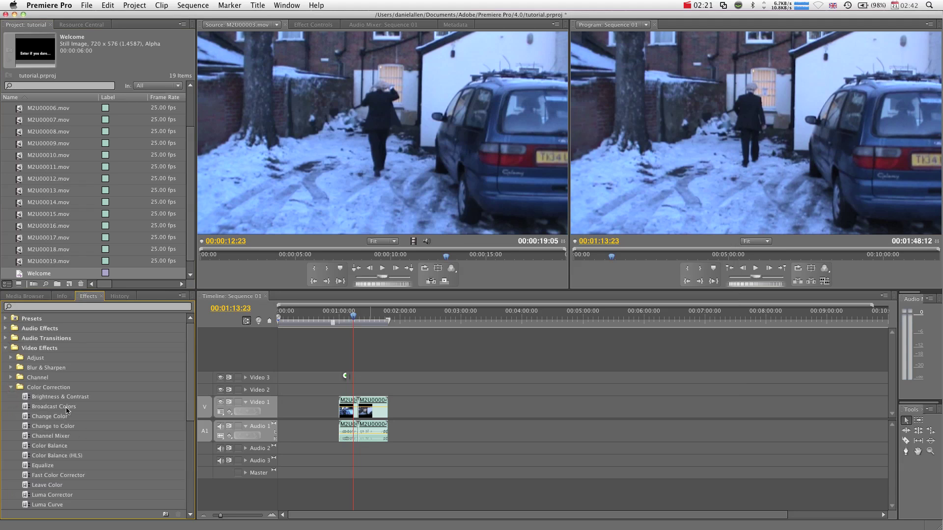
scroll(64, 441, "down", 3)
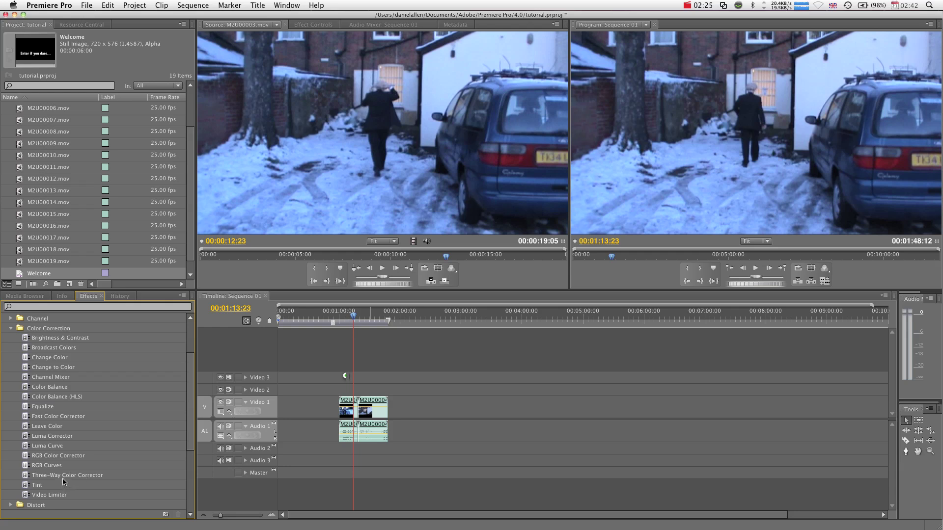
left_click_drag(77, 477, 347, 406)
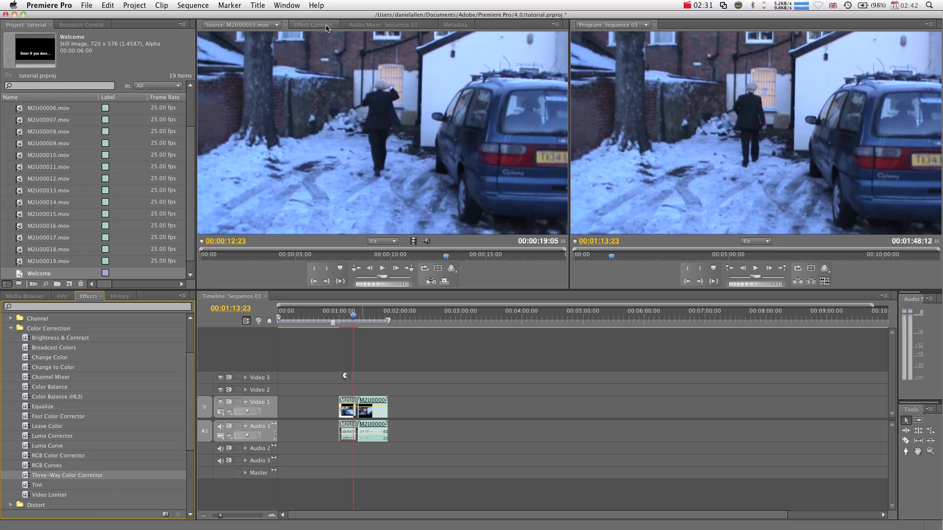
Set the corrector's Tonal Range to Master and lower the white Input Level to 114.1
left_click(312, 25)
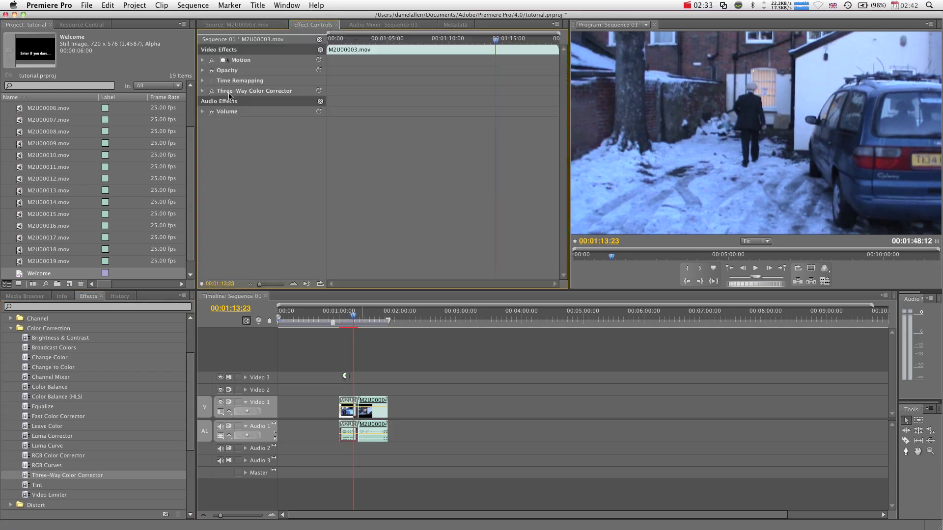
left_click(229, 93)
left_click(204, 91)
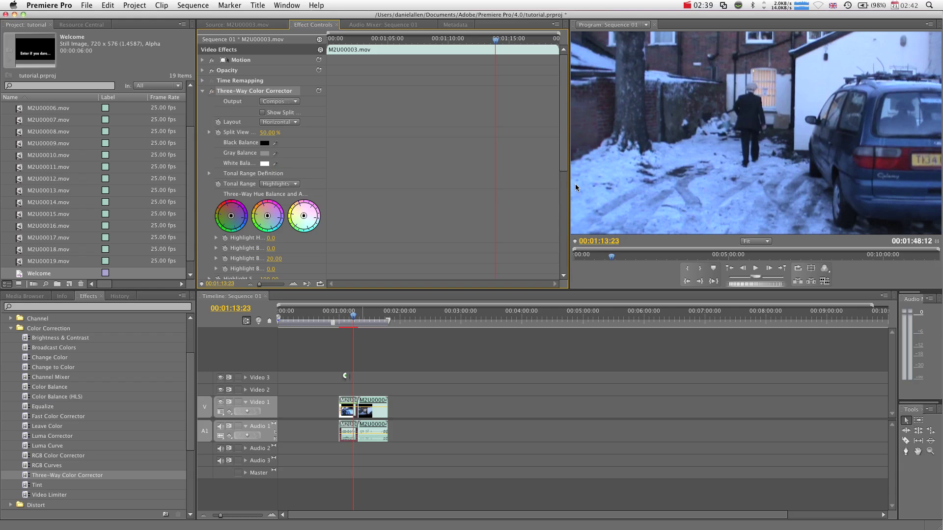
scroll(567, 156, "down", 5)
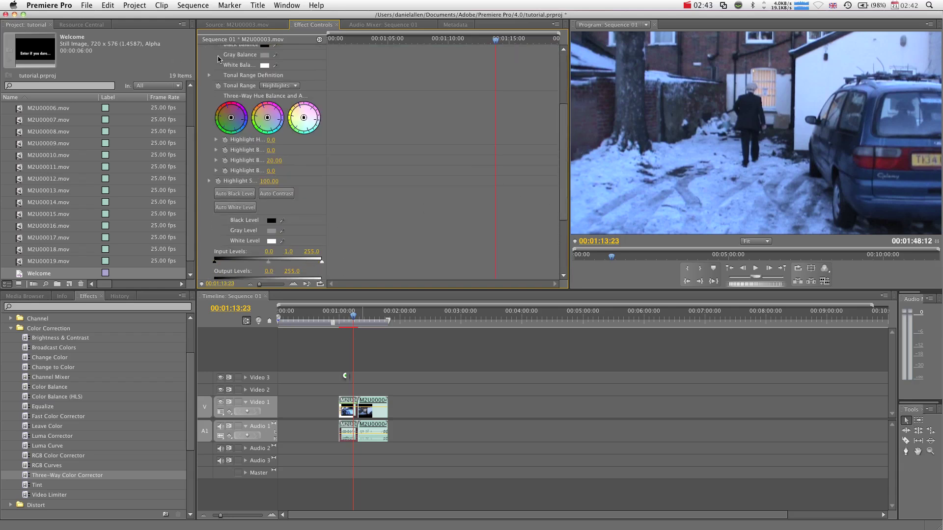
left_click(279, 86)
left_click(275, 92)
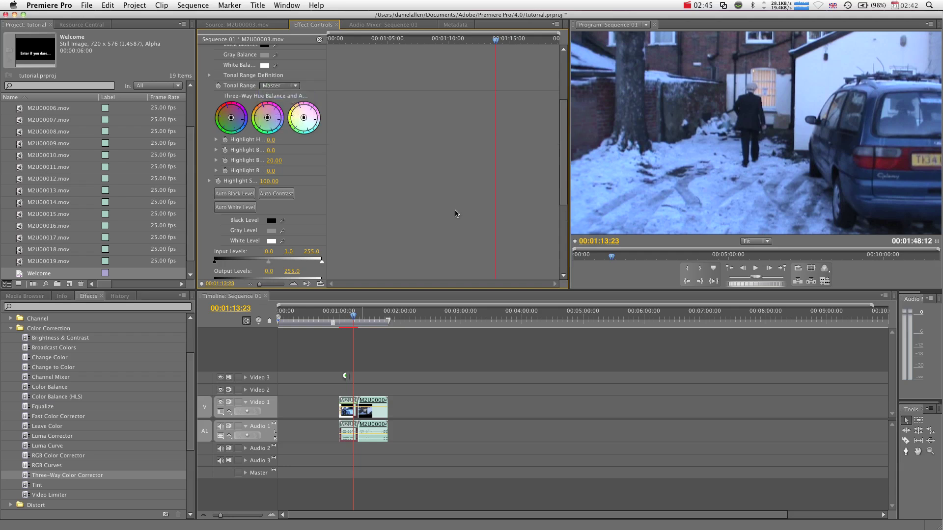
left_click_drag(563, 157, 563, 198)
left_click_drag(322, 219, 236, 217)
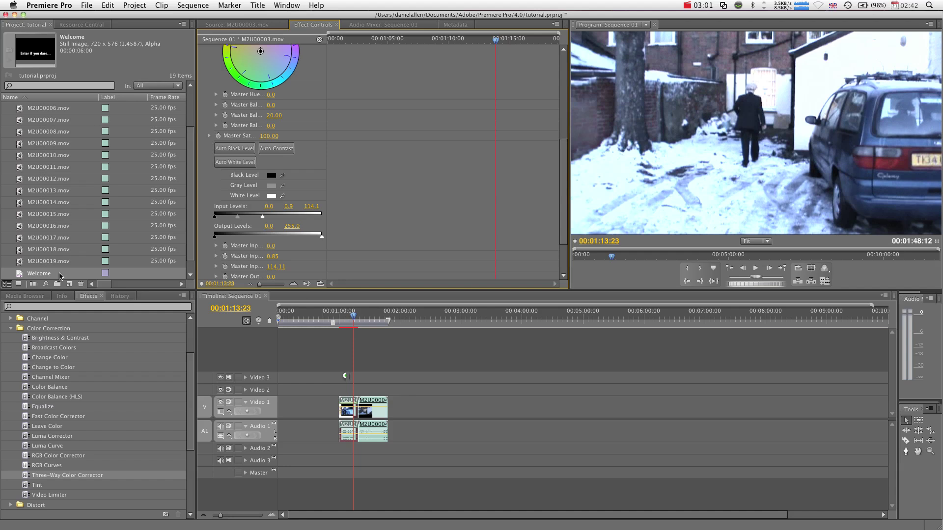
Place the Welcome title on Video 2 over the snowy clip and open it in the titler
left_click(23, 274)
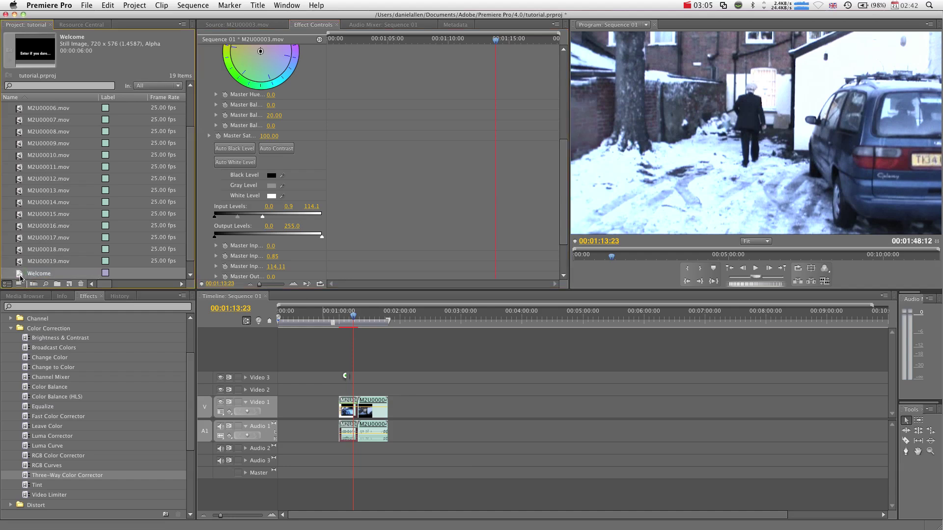
left_click_drag(20, 278, 354, 395)
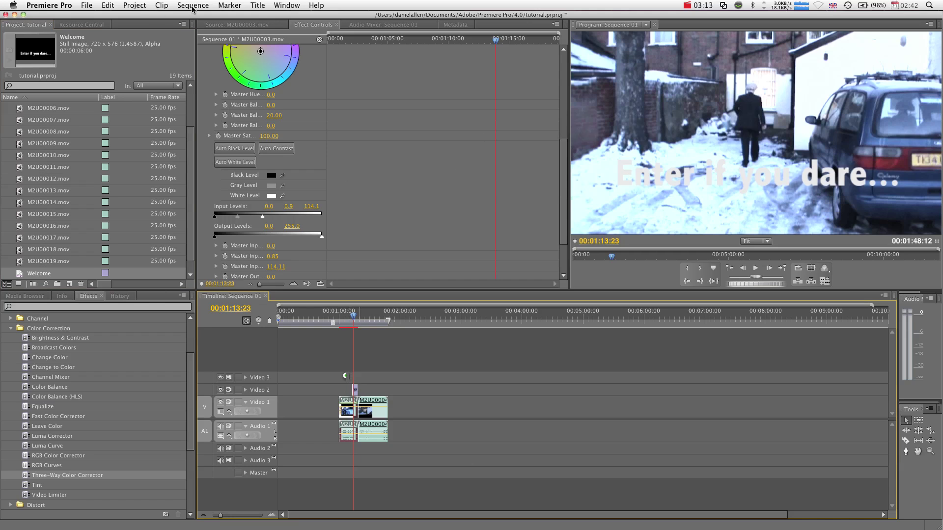
double_click(356, 391)
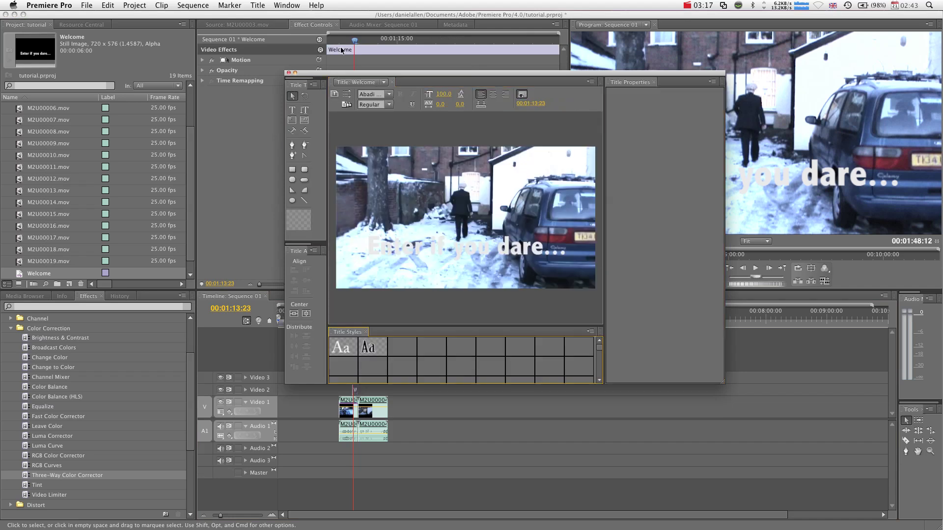
left_click_drag(455, 75, 329, 93)
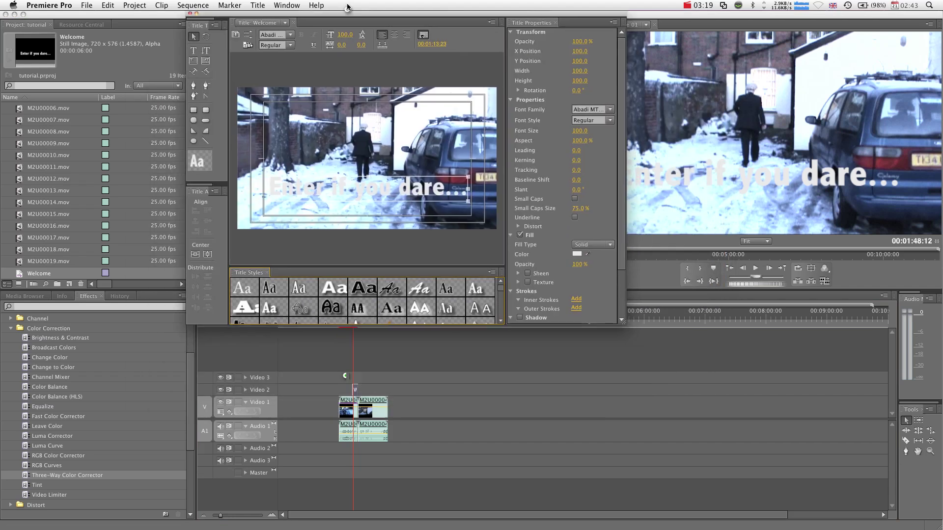
Apply the BellGothicStd Caps Blue 26 style to the Welcome title text
scroll(512, 331, "right", 2)
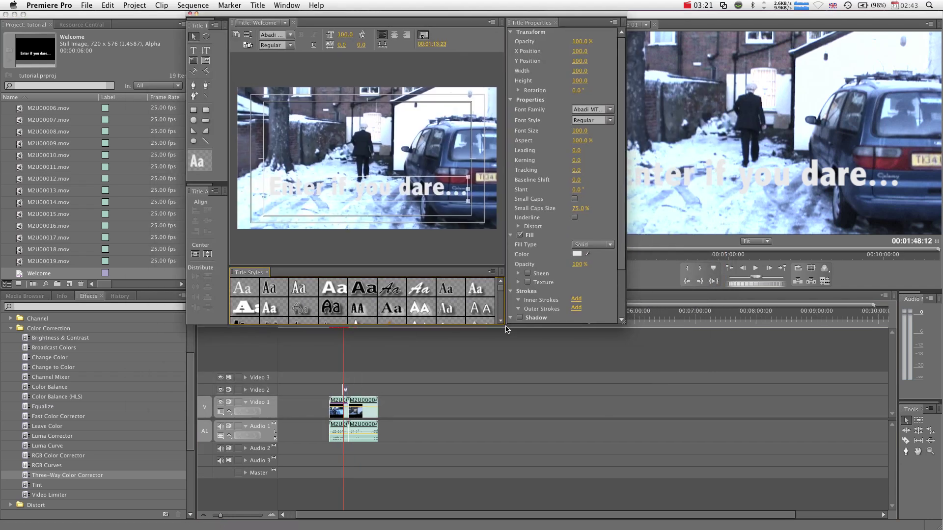
left_click_drag(629, 339, 699, 427)
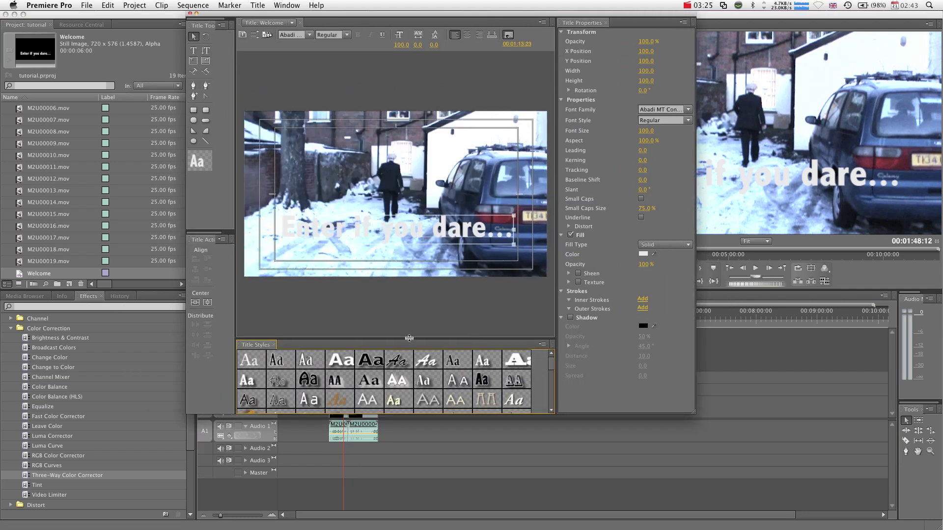
left_click_drag(409, 338, 414, 264)
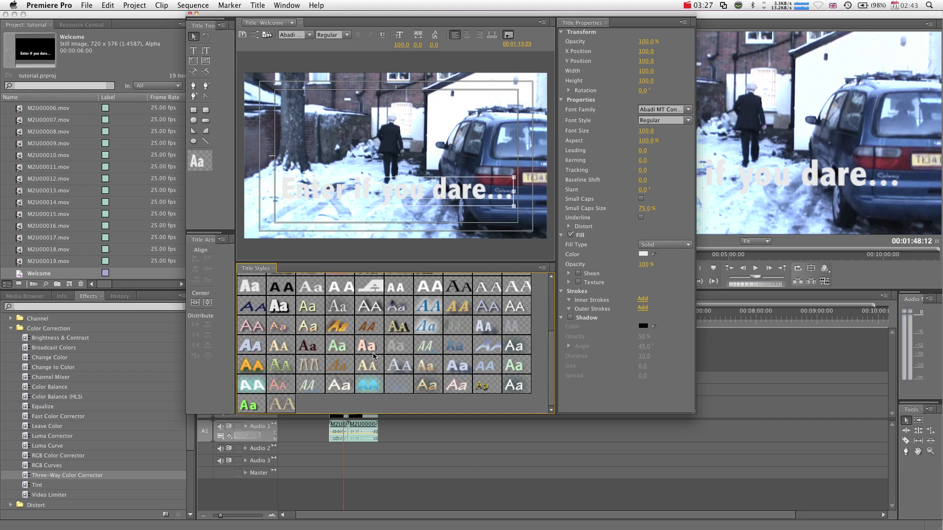
left_click(435, 308)
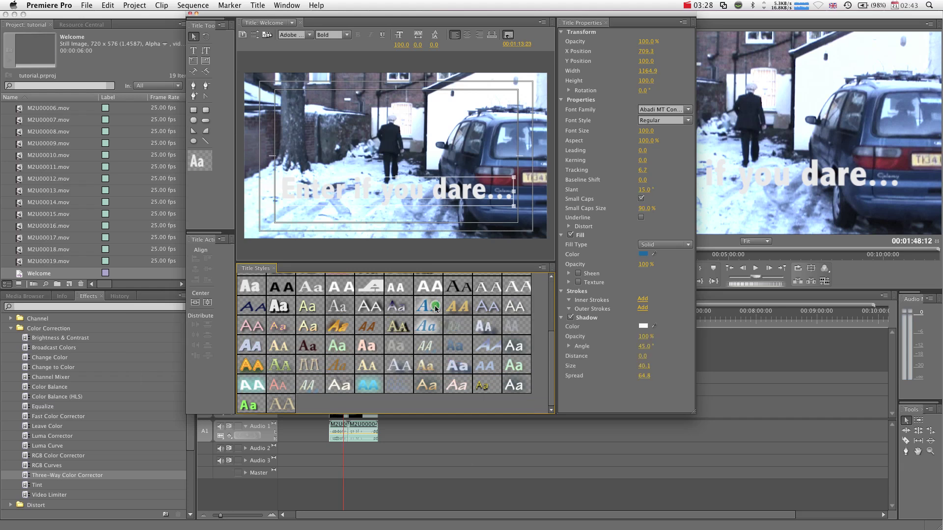
left_click(487, 346)
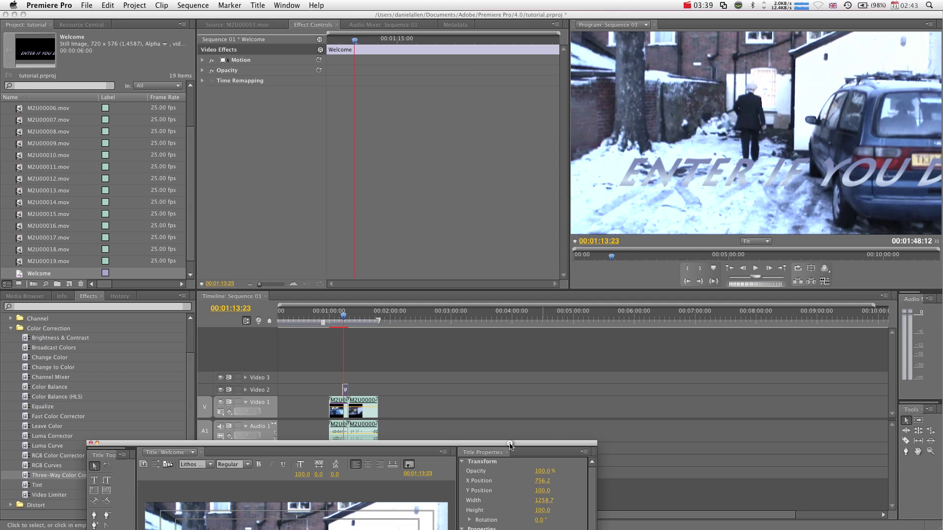
left_click_drag(509, 443, 488, 43)
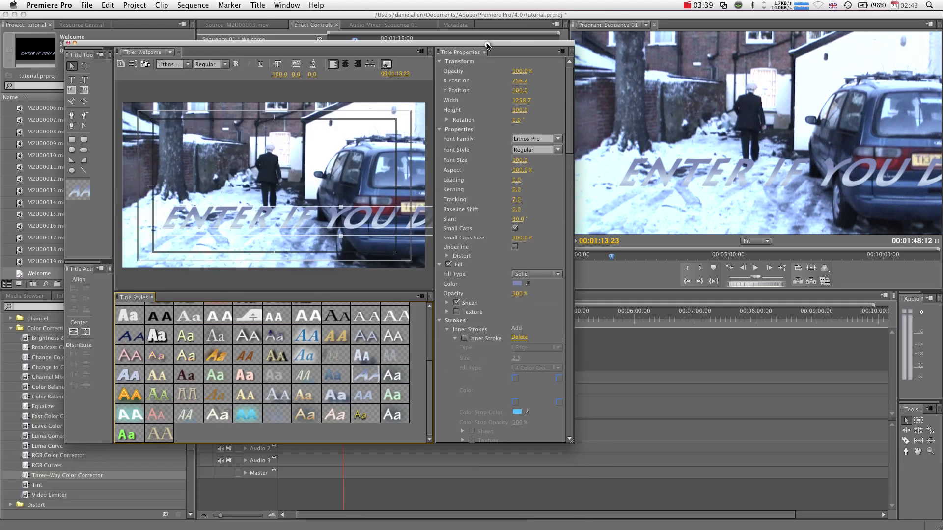
left_click(241, 418)
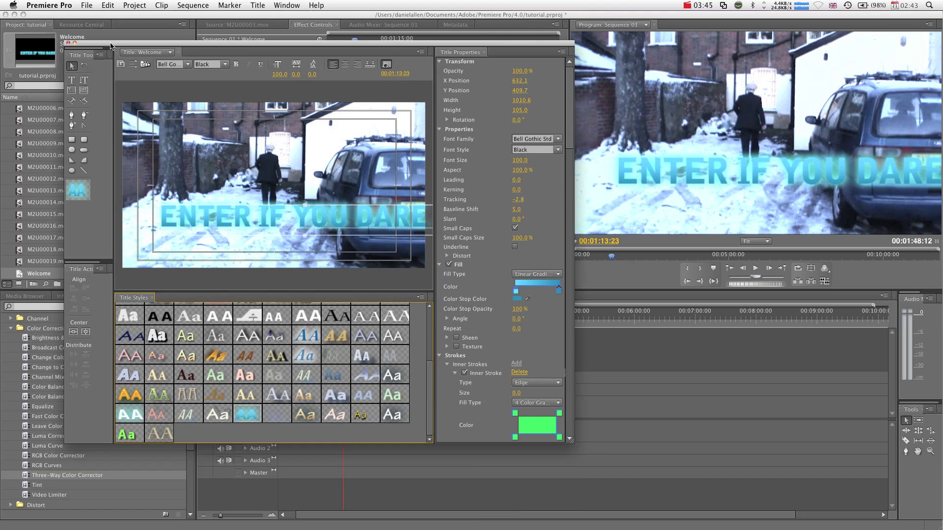
Shrink the title text to font size 69.4 and position it at X 471.6, Y 430.5
left_click_drag(112, 45, 202, 101)
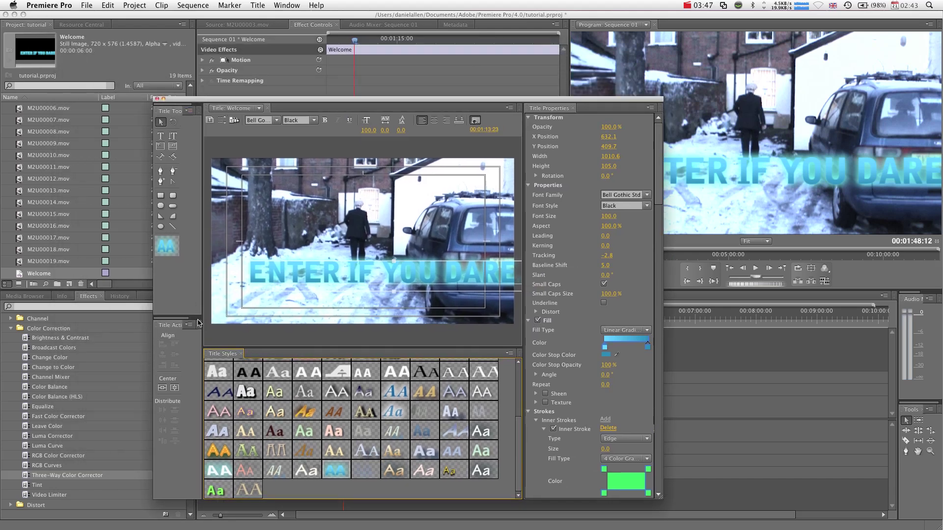
left_click_drag(201, 313, 233, 316)
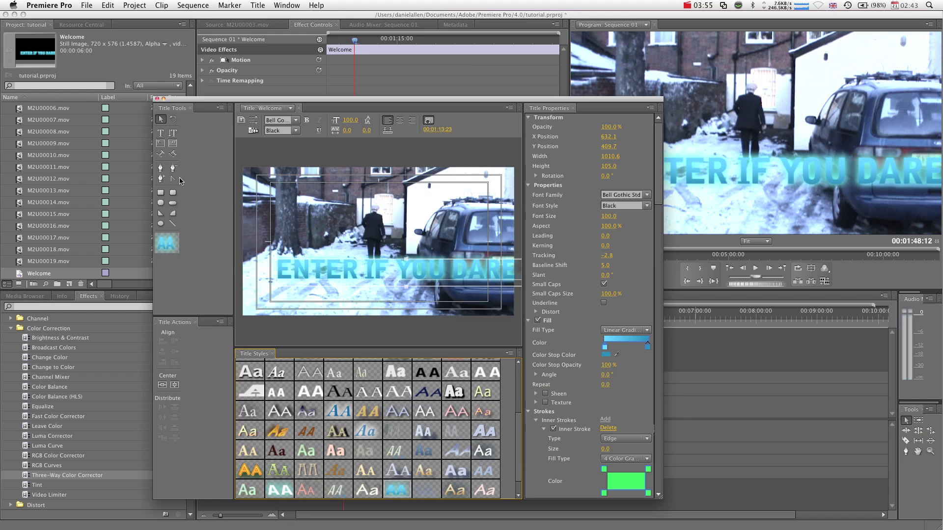
left_click_drag(393, 277, 360, 274)
left_click_drag(512, 286, 434, 276)
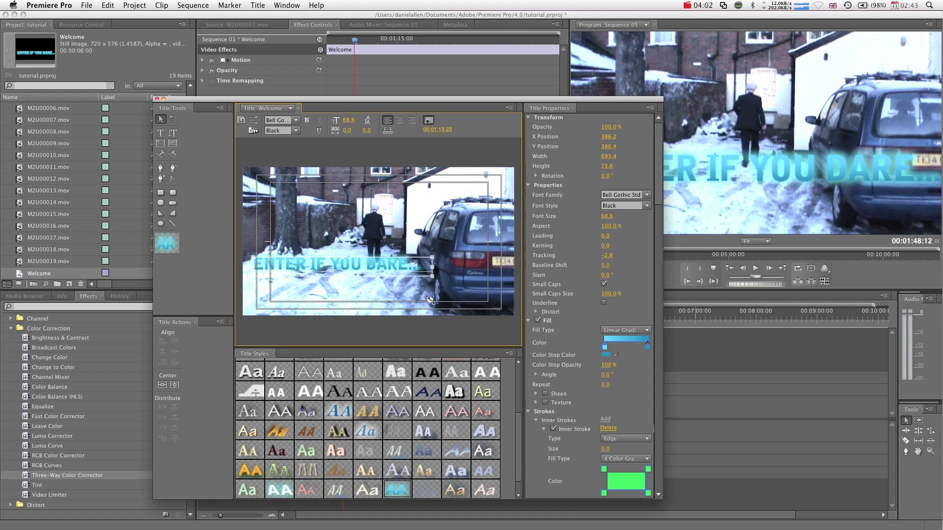
left_click_drag(364, 264, 386, 276)
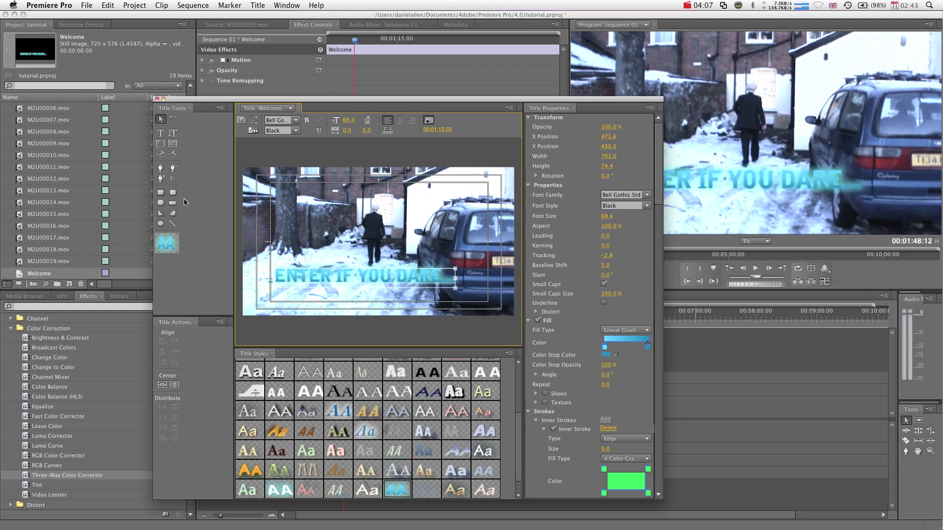
Draw a glowing blue gradient bar, 758.8 by 48.3, beneath the title text
left_click(161, 192)
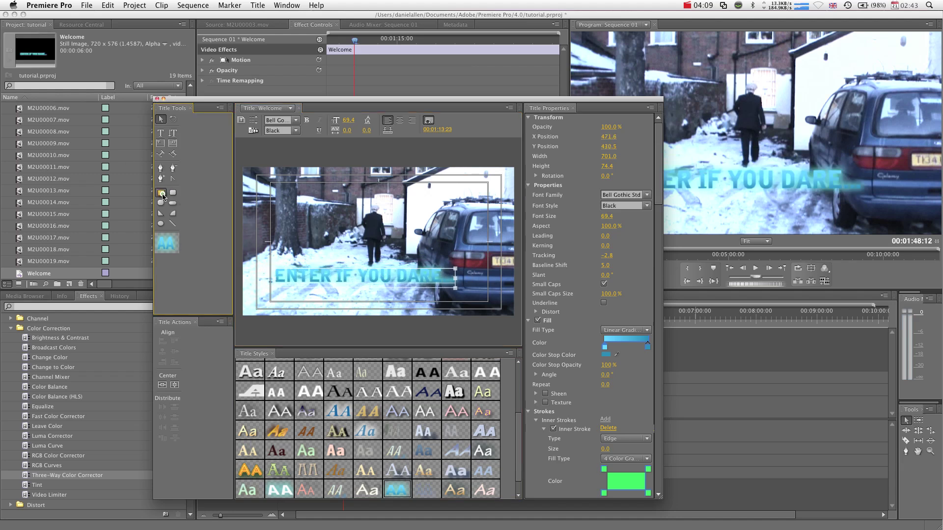
left_click_drag(303, 212, 388, 254)
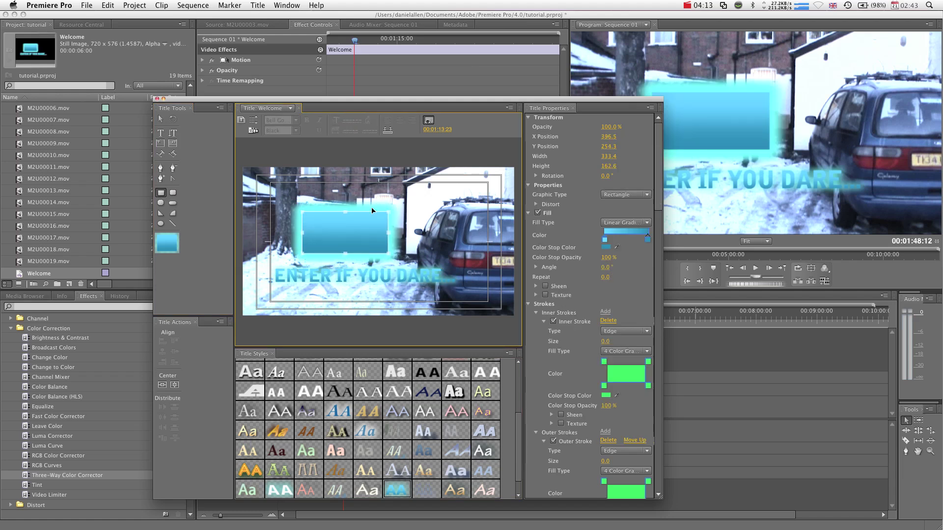
left_click_drag(345, 212, 452, 293)
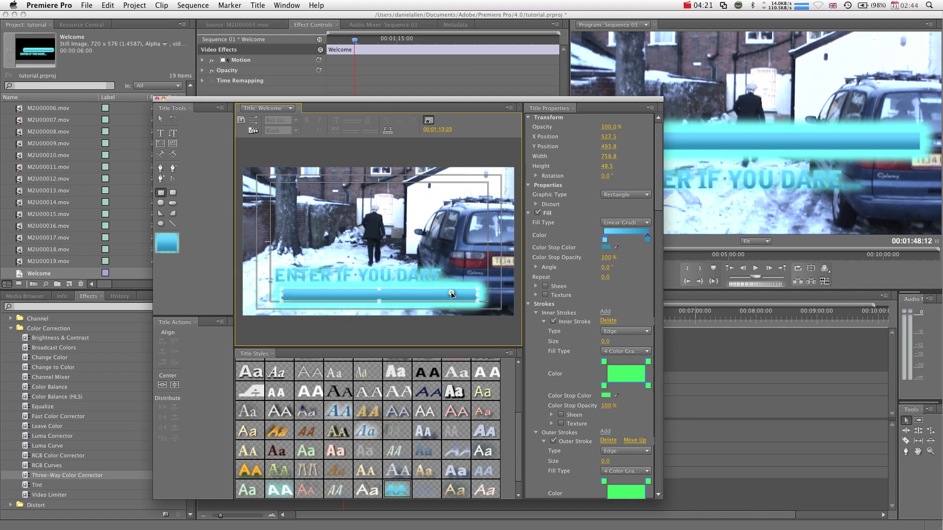
left_click(161, 133)
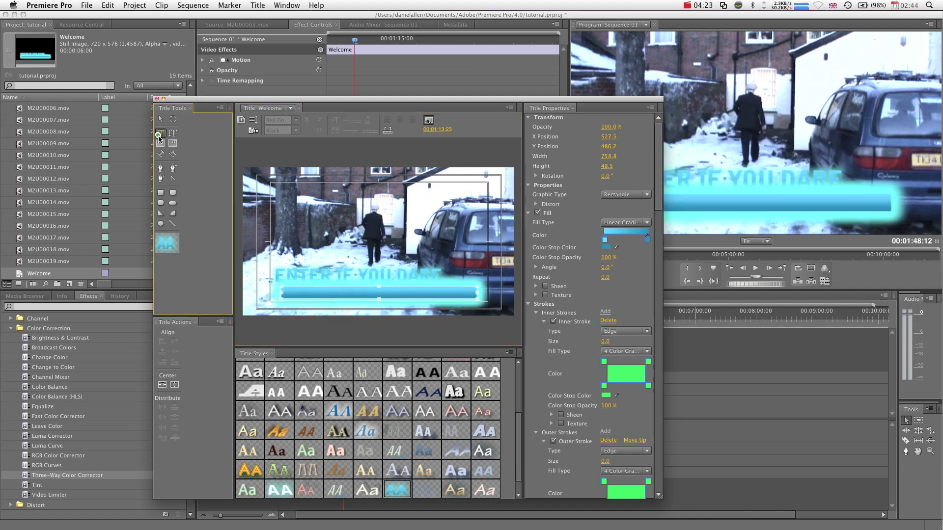
Add the line 'A DAN ALLEN FILM' and make it white Bell Gothic
left_click(288, 292)
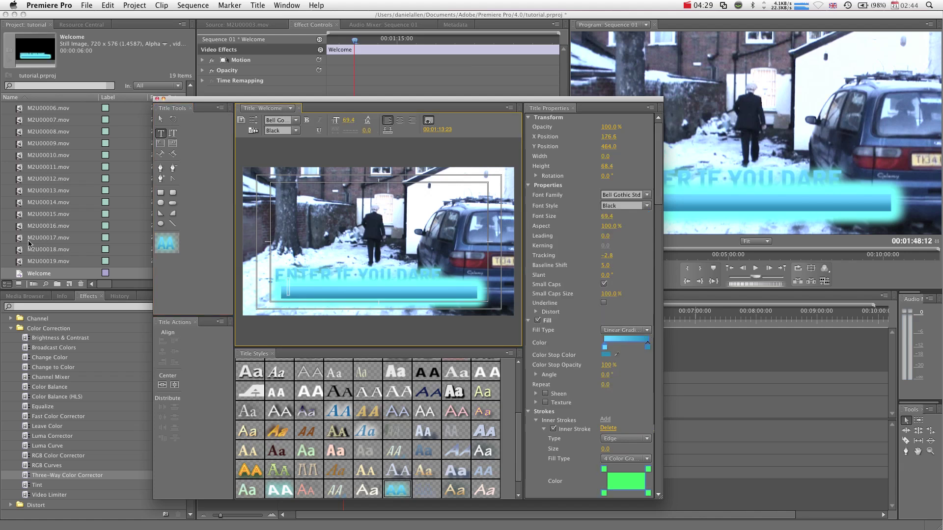
type("A")
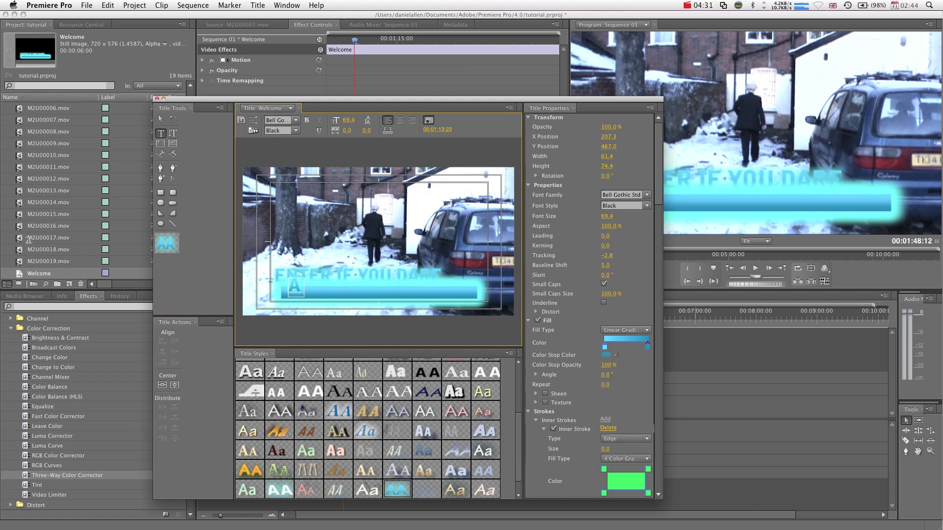
type(" DAN ALLE")
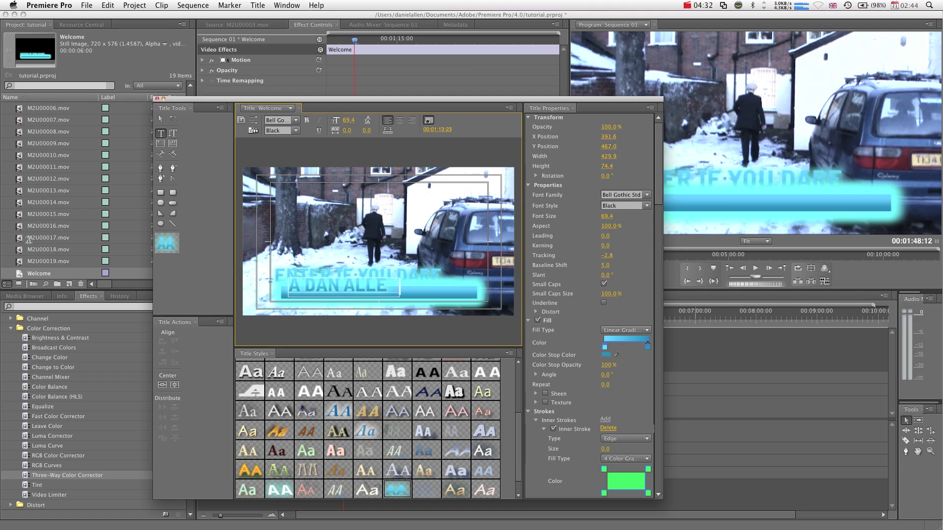
type("N FILM")
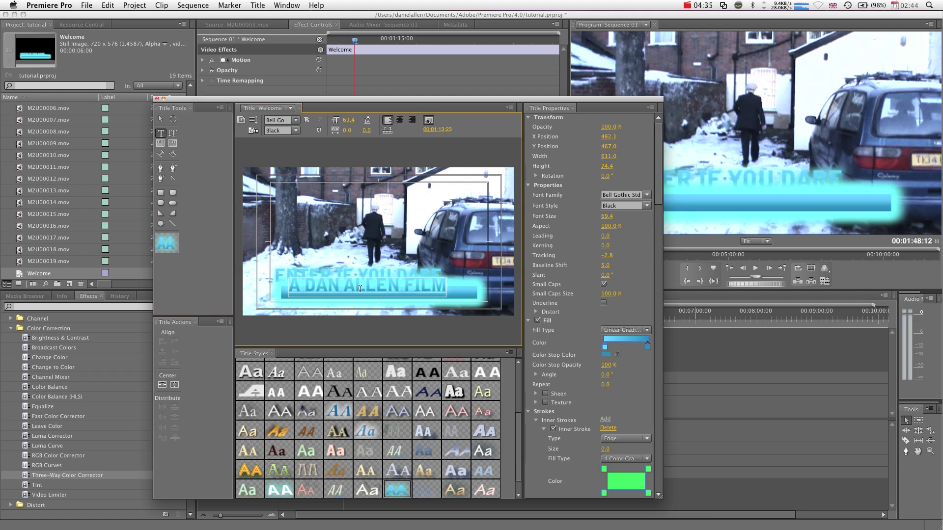
double_click(379, 284)
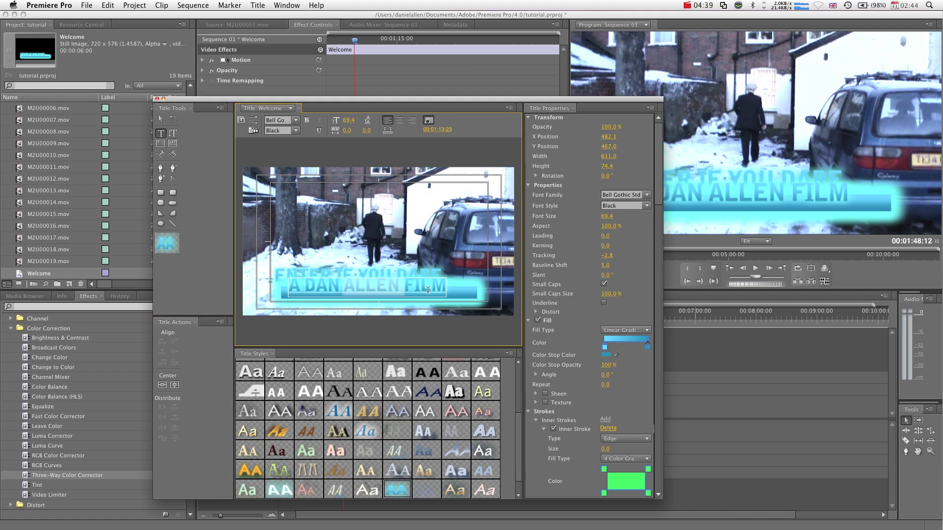
left_click_drag(444, 287, 289, 288)
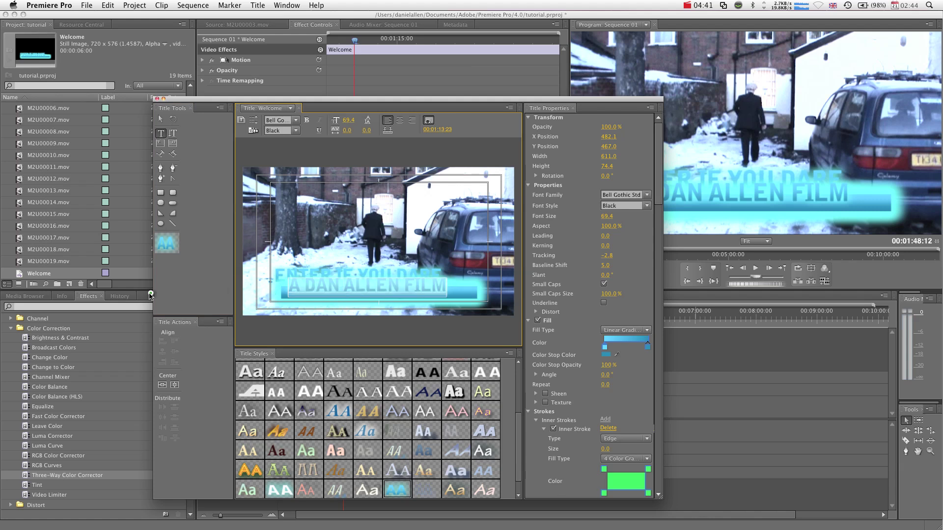
left_click(318, 391)
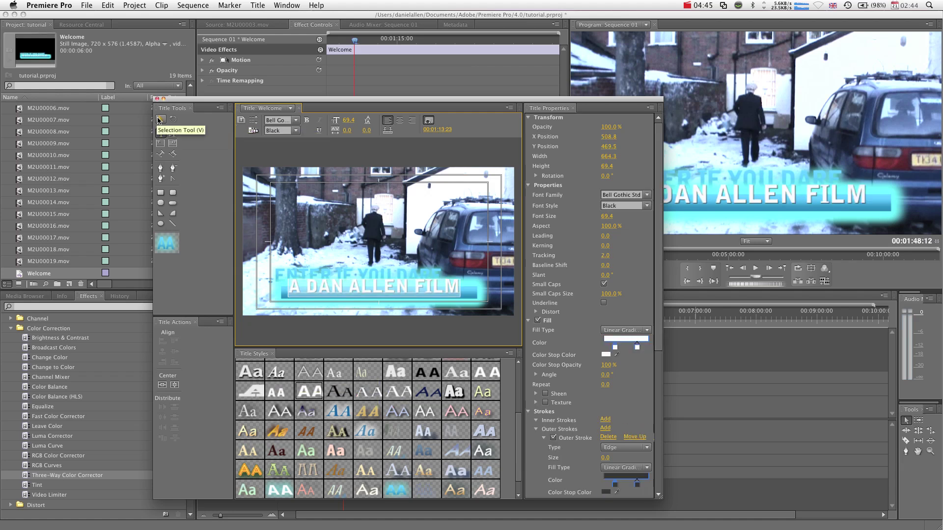
Move the A DAN ALLEN FILM line onto the bar and stretch it to 177.1% aspect
left_click(159, 118)
mouse_move(371, 292)
left_mouse_down()
mouse_move(379, 300)
mouse_move(381, 292)
left_mouse_up()
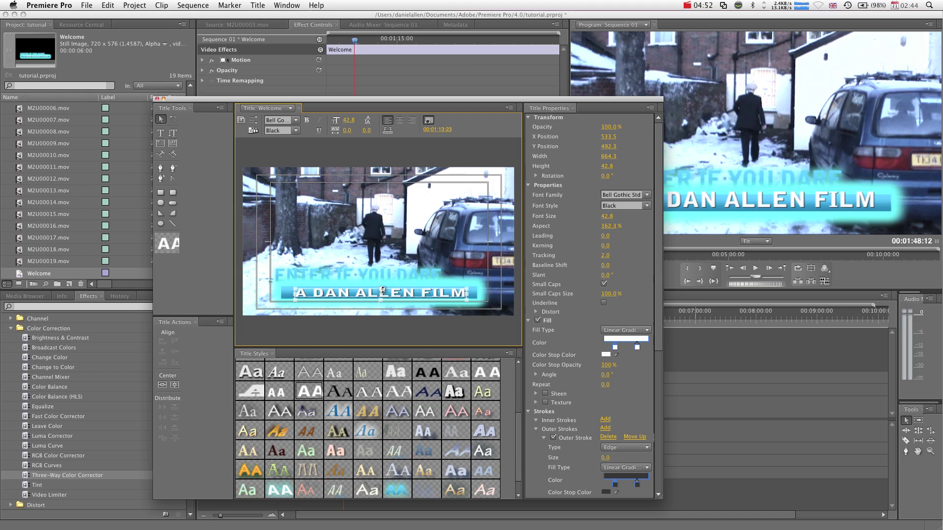
left_click_drag(467, 295, 473, 295)
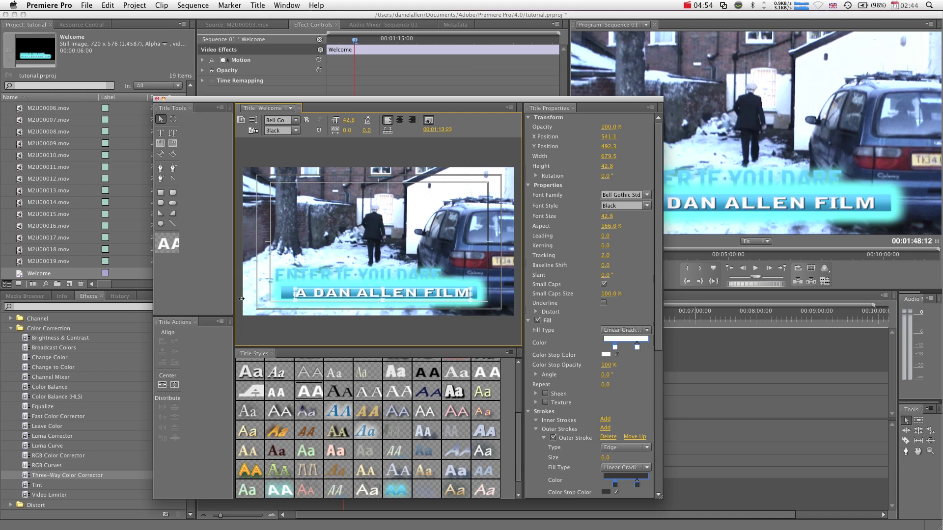
left_click_drag(295, 295, 280, 295)
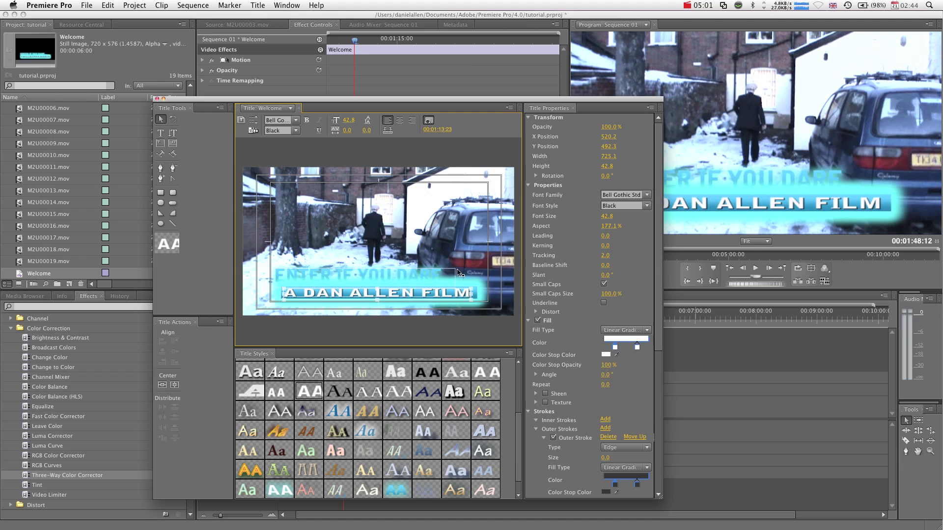
Bring ENTER IF YOU DARE... in front of the title glow and nudge it to X 507.7, Y 441.9
left_click(439, 248)
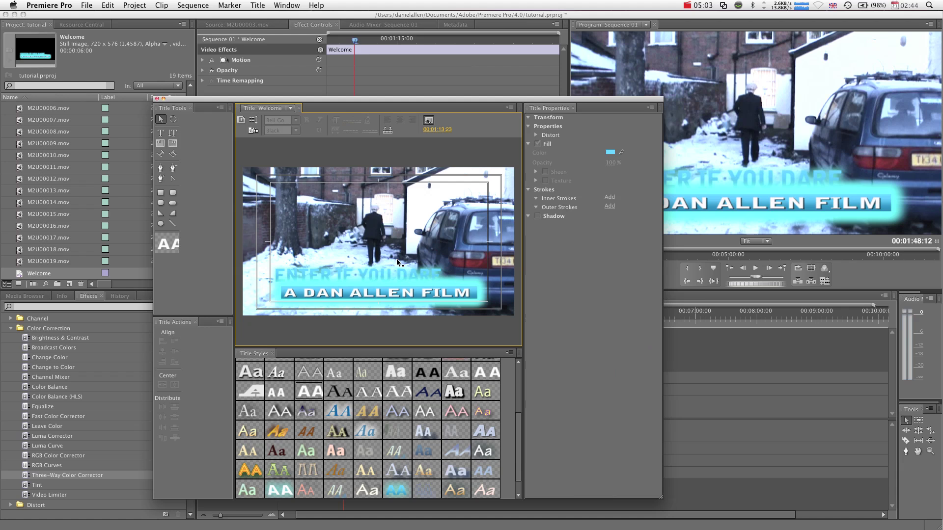
left_click(395, 272)
left_click_drag(395, 272, 399, 271)
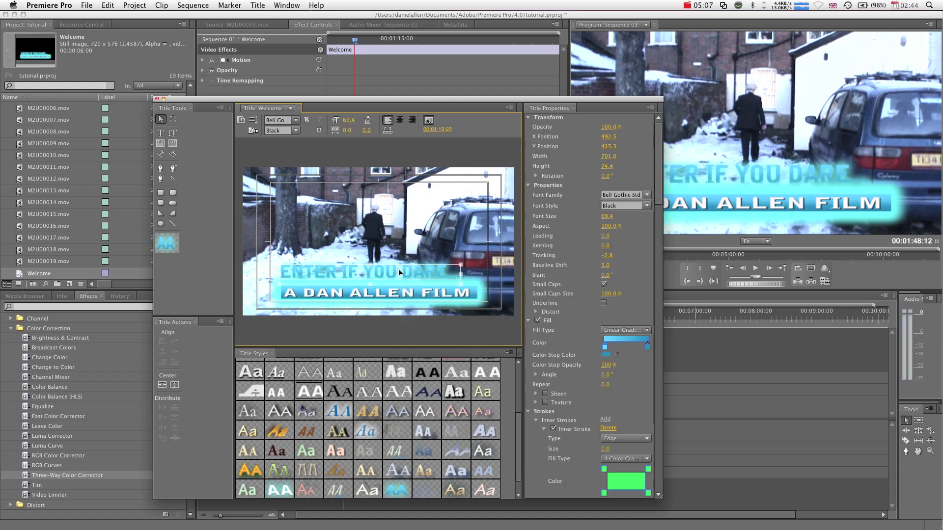
right_click(399, 269)
mouse_move(474, 415)
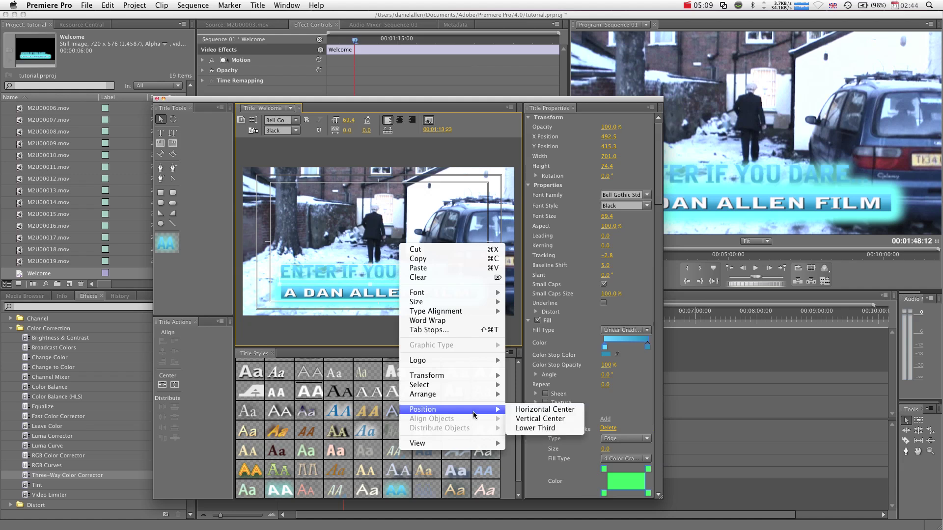
mouse_move(469, 396)
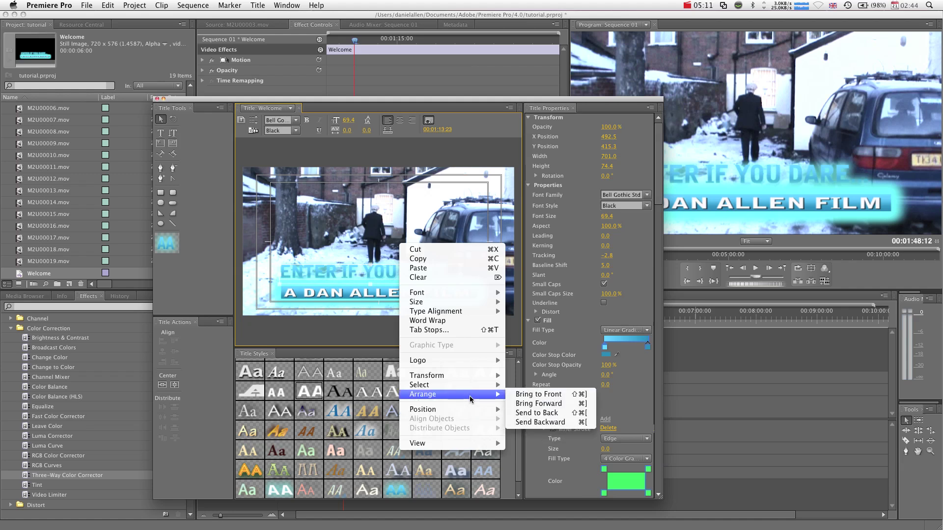
left_click(537, 394)
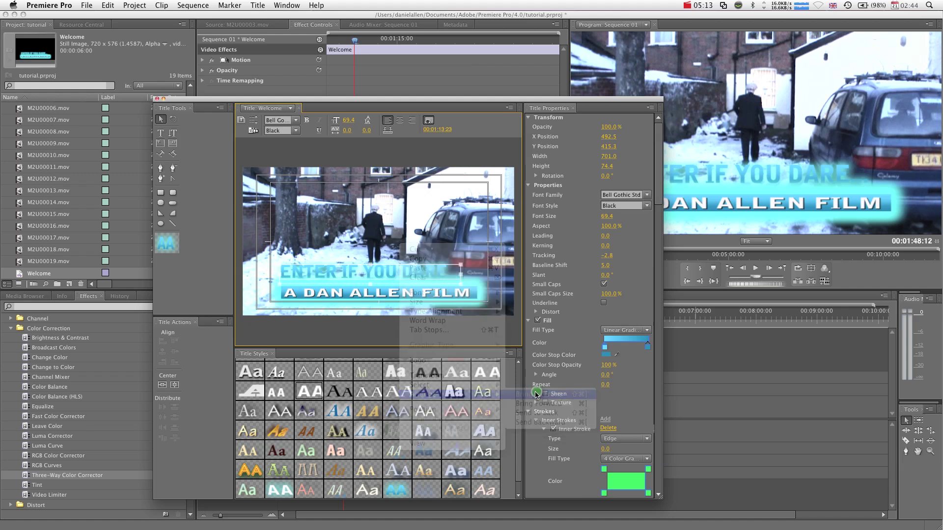
left_click_drag(395, 272, 398, 281)
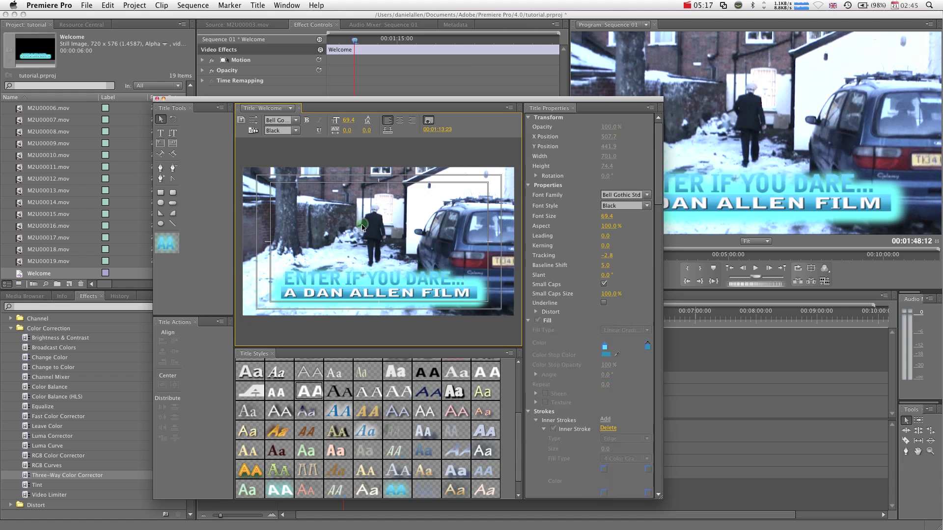
left_click(336, 266)
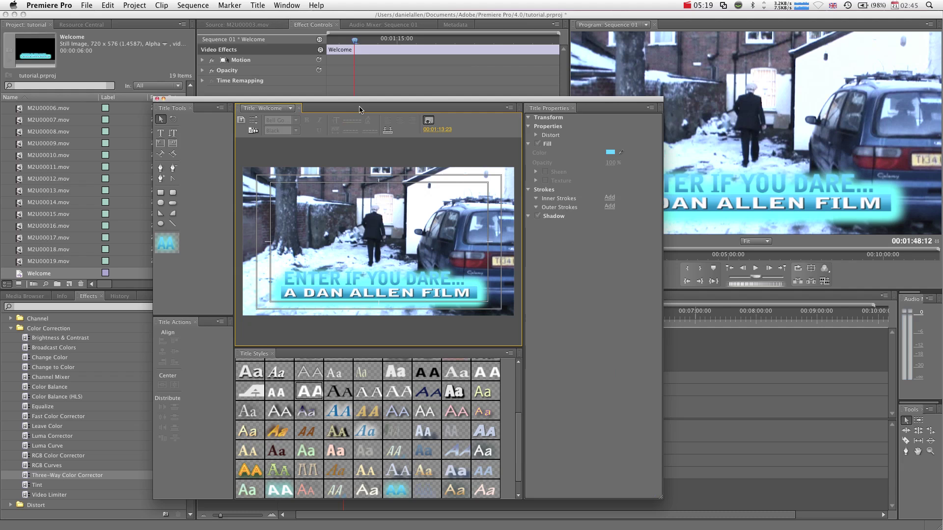
Add the word JEFF as a text line on the Welcome title
left_click(173, 133)
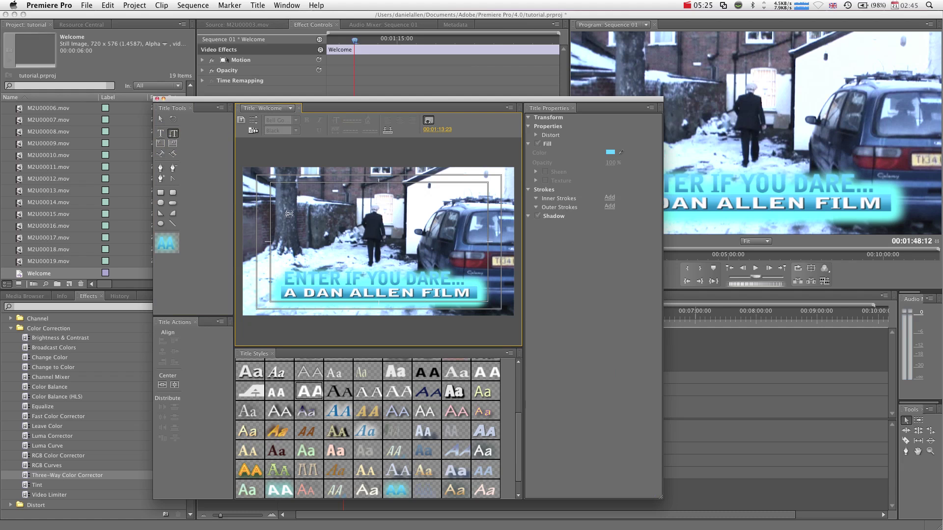
left_click(283, 193)
type("JEF")
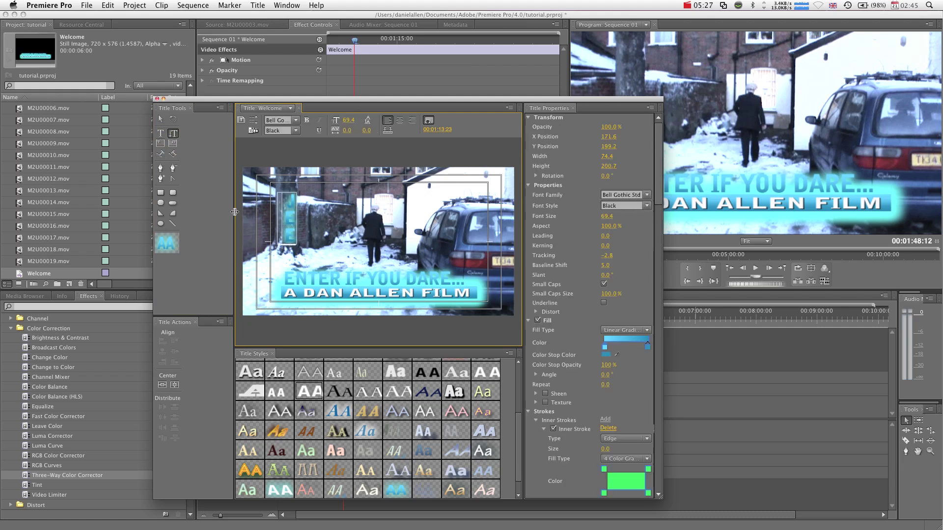
type("F")
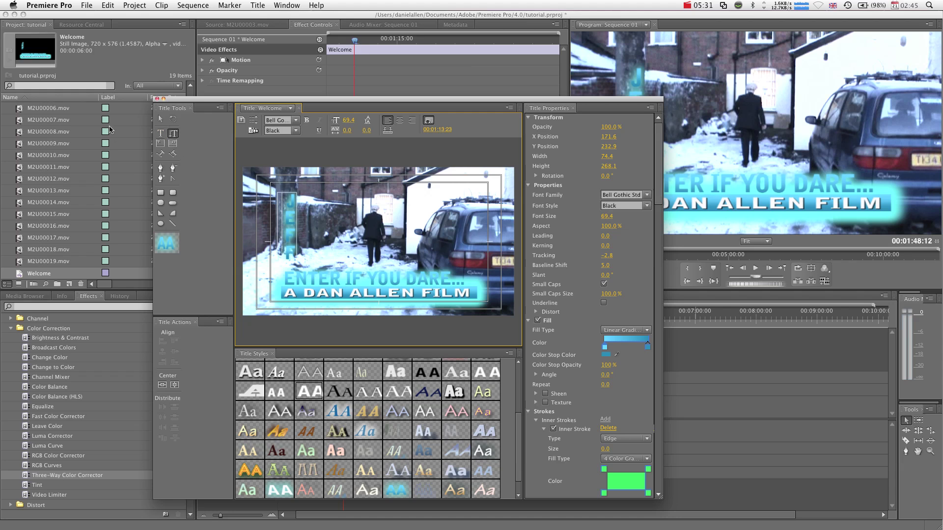
left_click(160, 119)
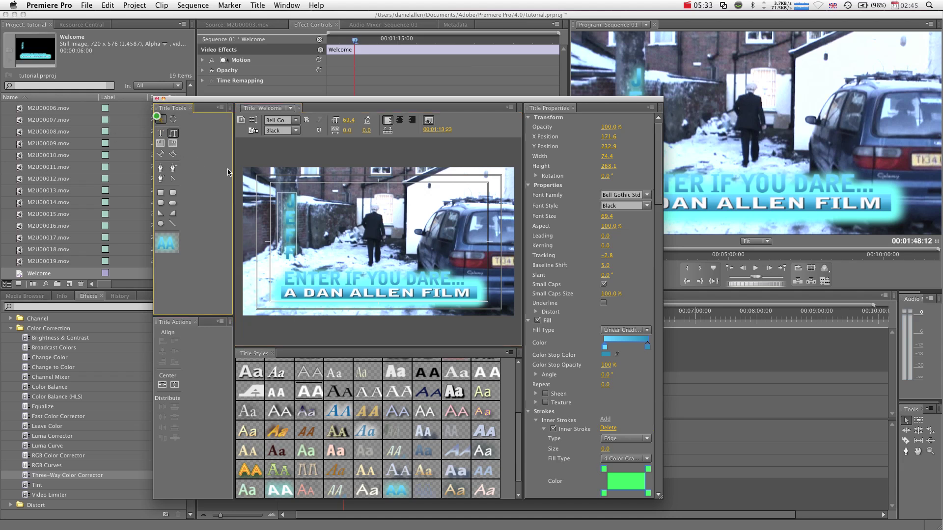
left_click(160, 132)
left_click(334, 216)
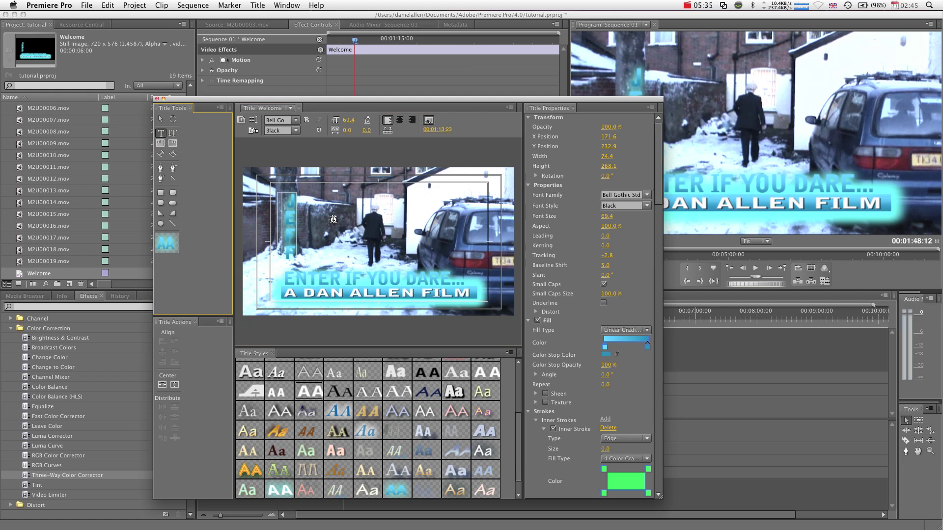
type("JEFF")
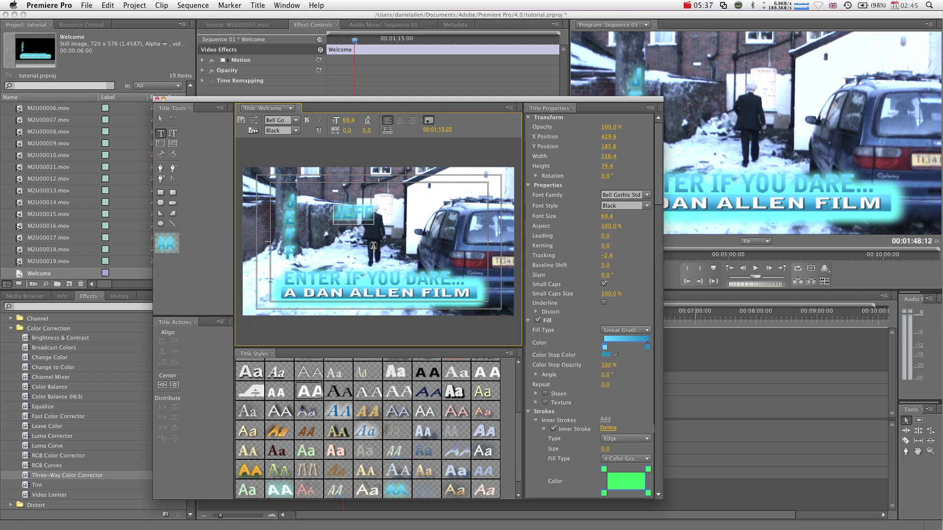
left_click(160, 119)
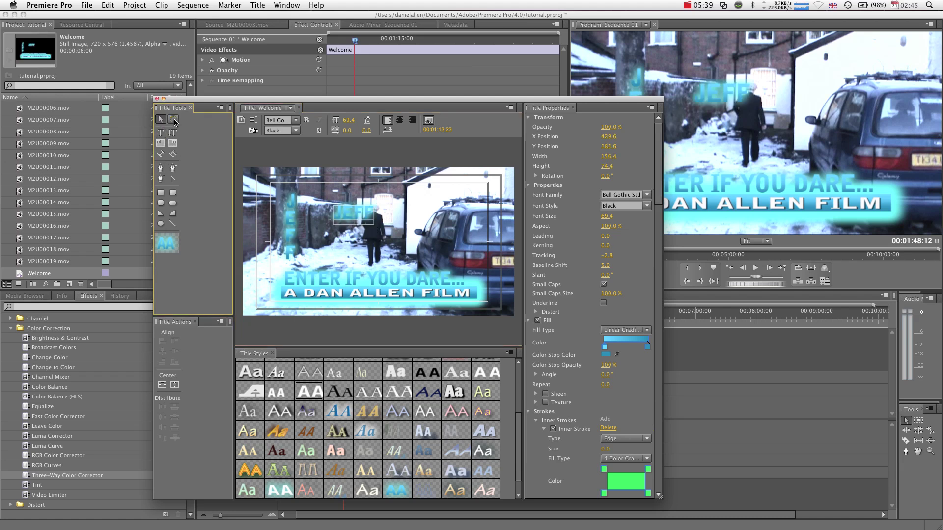
Rotate JEFF 90° to run vertically and move it left beside the tree
left_click(173, 120)
left_click_drag(371, 211, 359, 228)
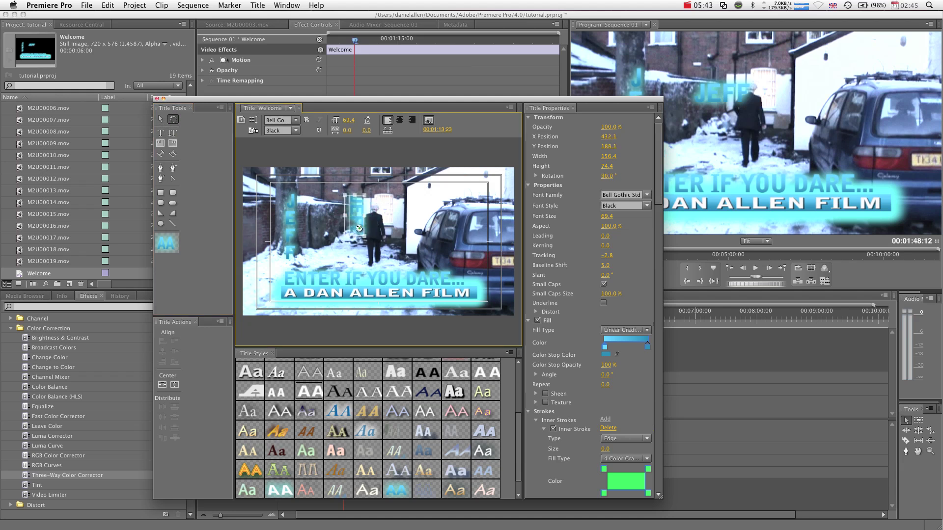
left_click(160, 119)
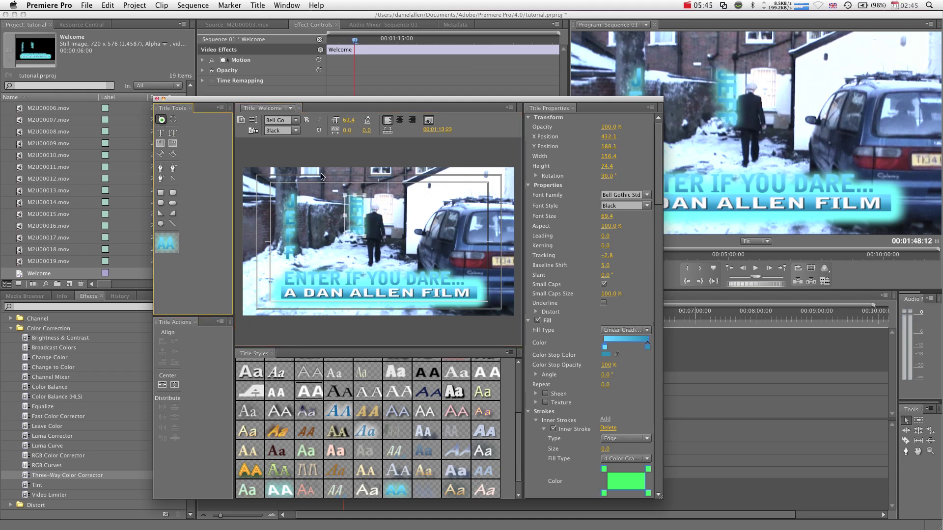
left_click_drag(352, 209, 300, 207)
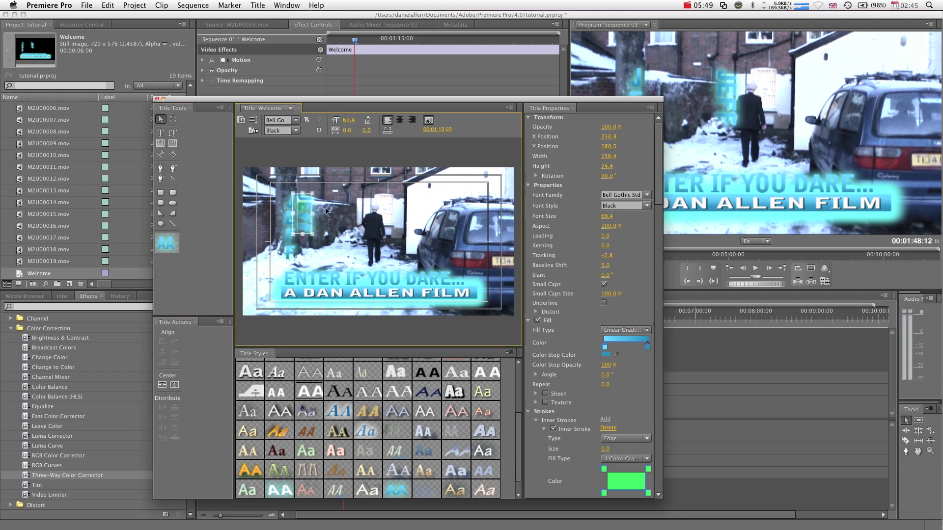
left_click(297, 152)
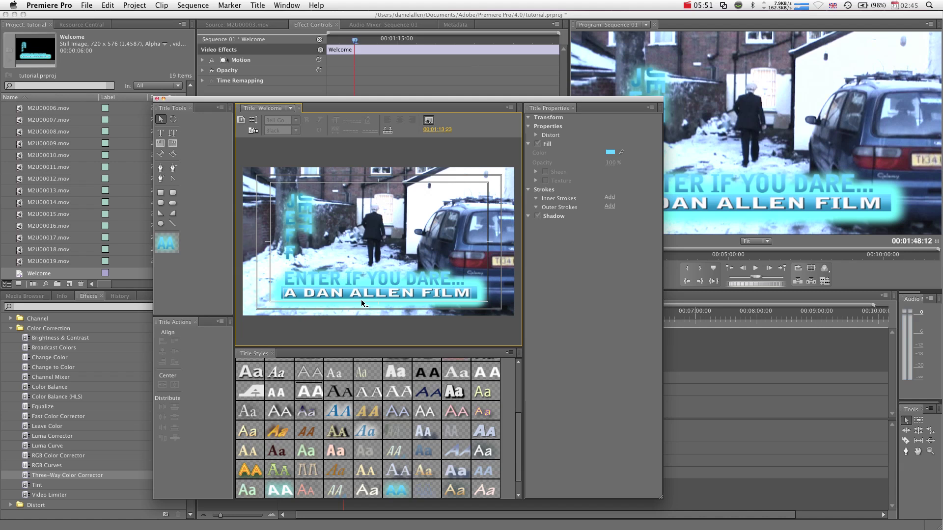
Give the ENTER IF YOU DARE... text a 4 Color Gradient fill
left_click(368, 282)
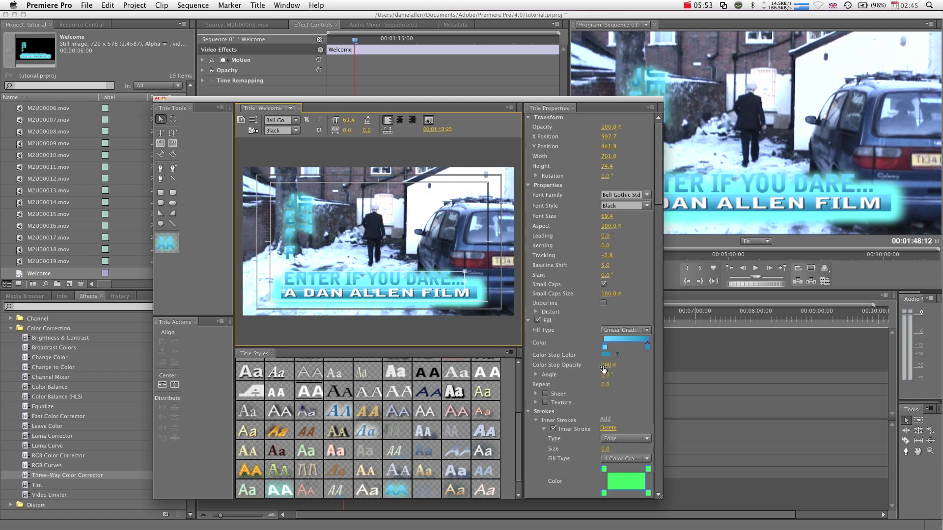
scroll(594, 368, "down", 3)
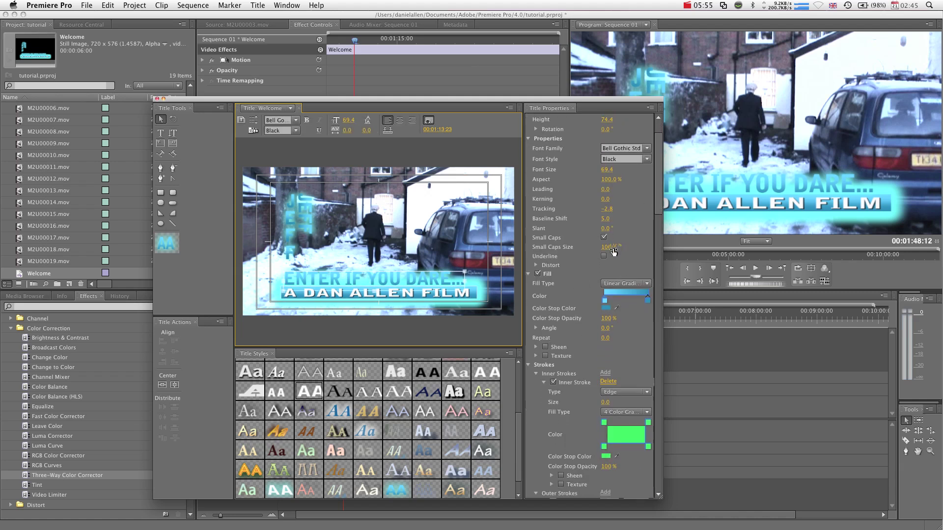
scroll(578, 445, "down", 10)
scroll(579, 444, "down", 20)
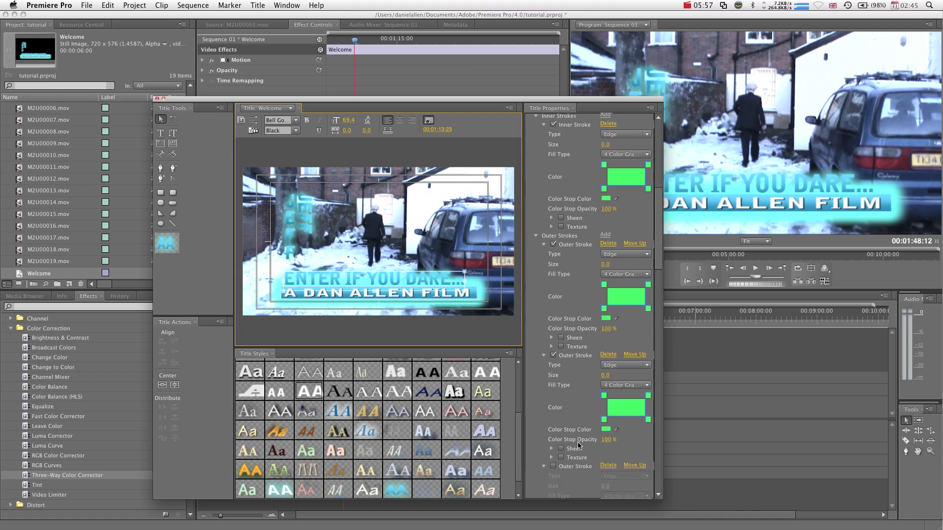
scroll(578, 445, "down", 3)
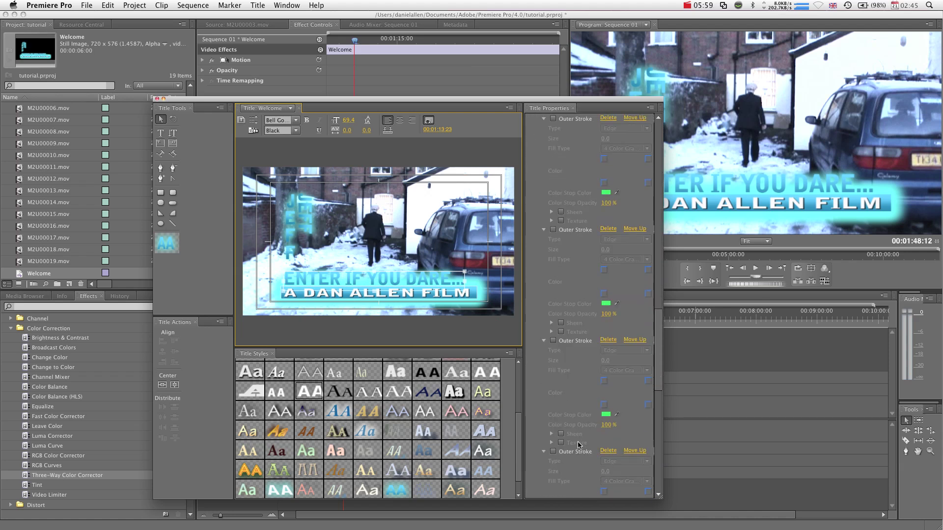
left_click(603, 416)
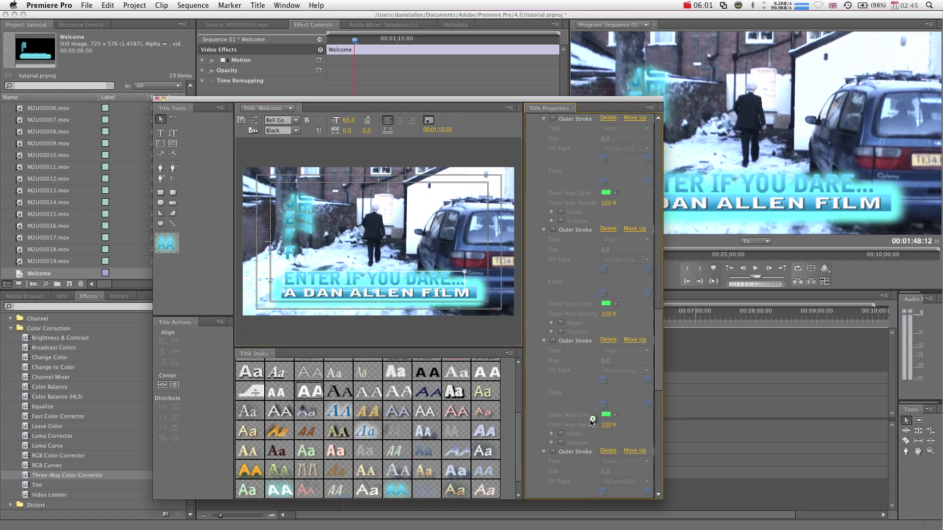
scroll(589, 423, "up", 15)
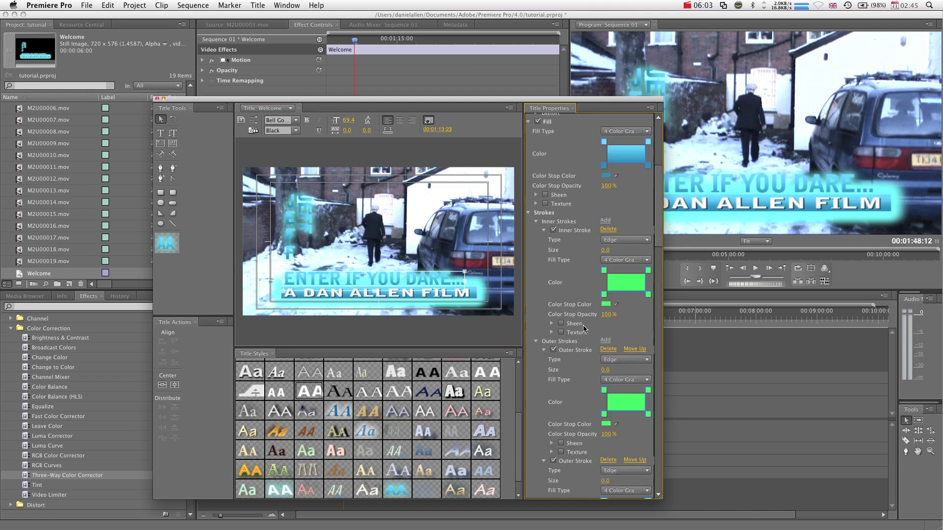
scroll(592, 297, "up", 6)
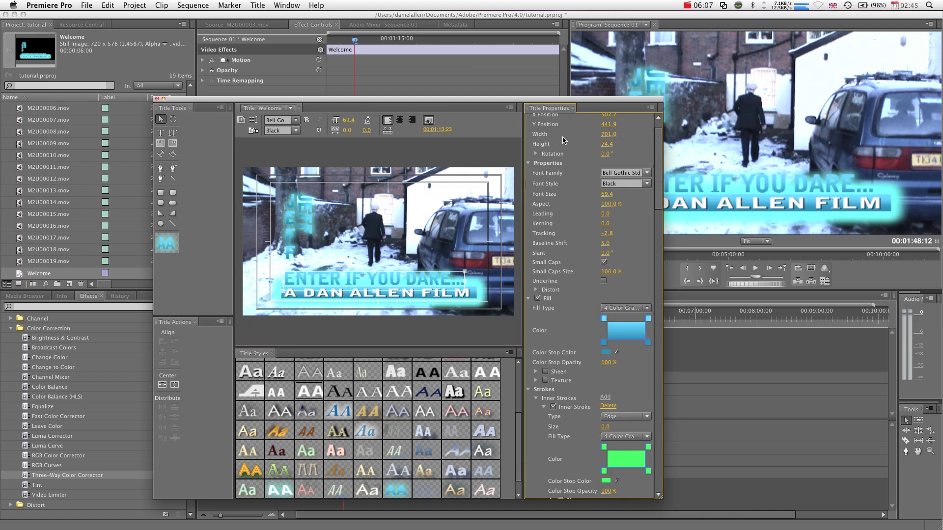
scroll(594, 188, "up", 2)
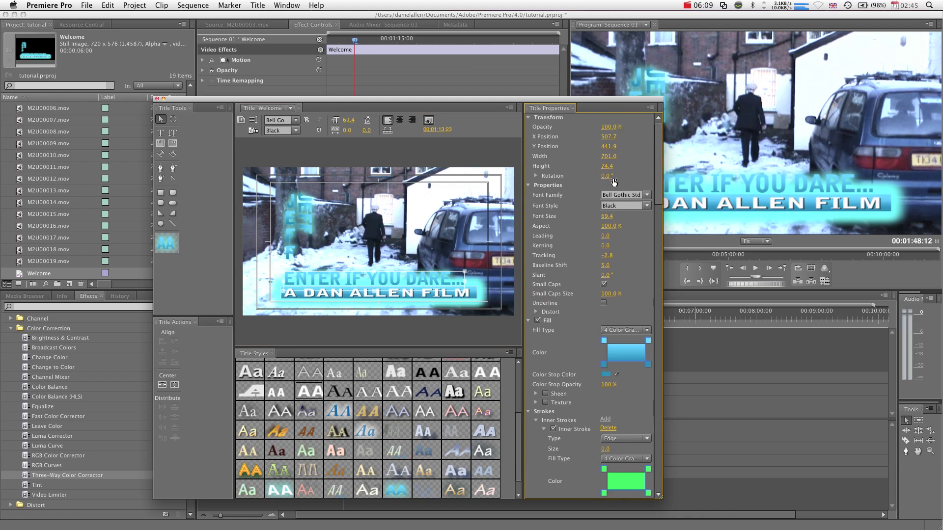
Browse the Font Family list, keeping Bell Gothic Std
left_click(646, 195)
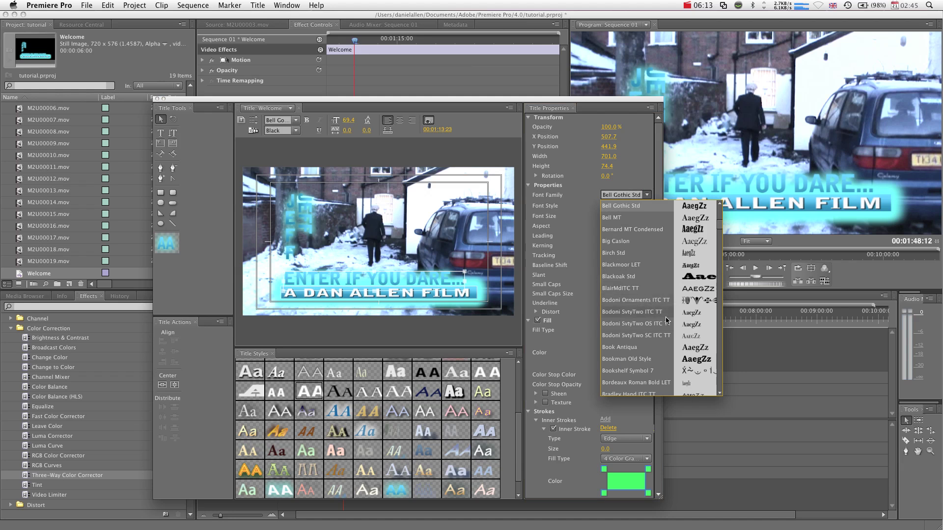
scroll(667, 320, "down", 6)
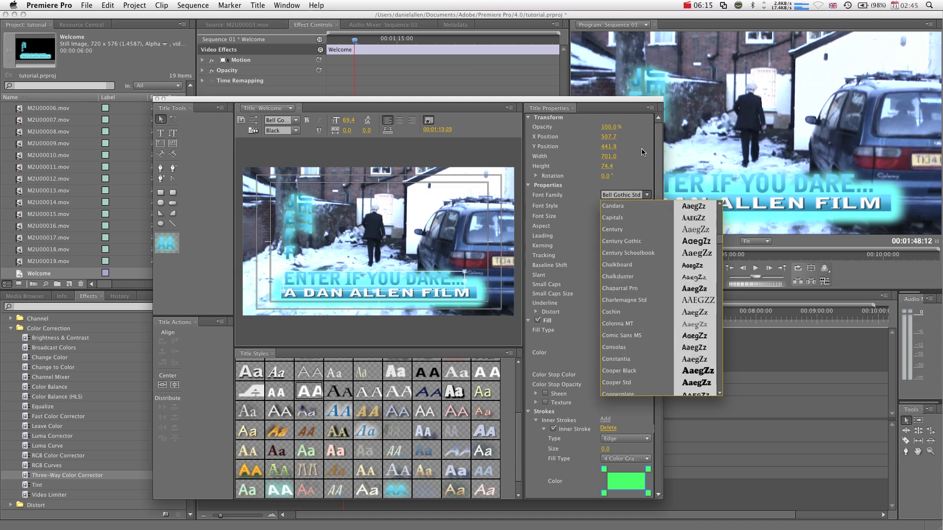
scroll(643, 147, "down", 15)
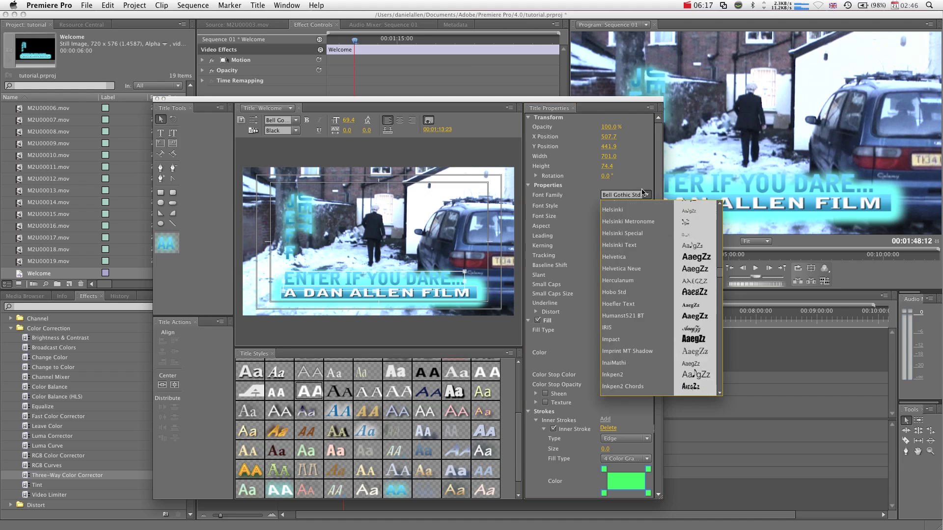
scroll(643, 194, "down", 6)
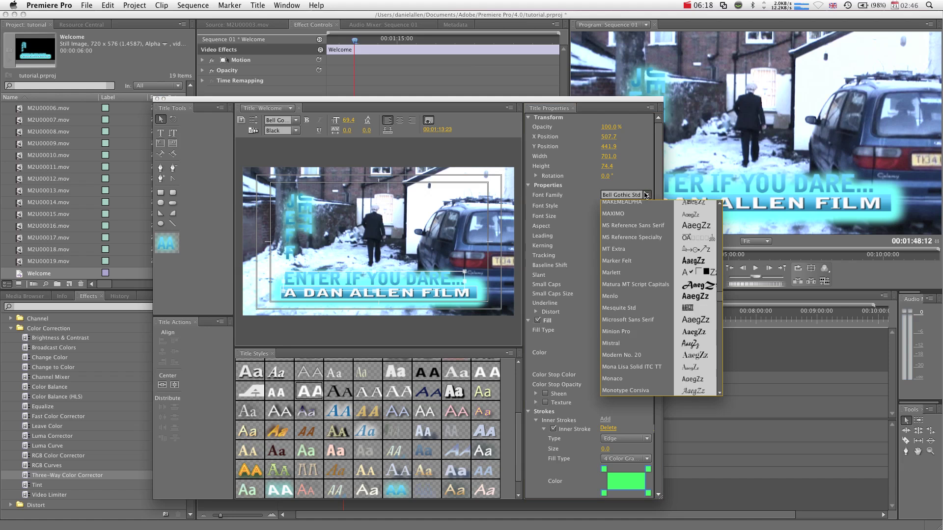
left_click(642, 136)
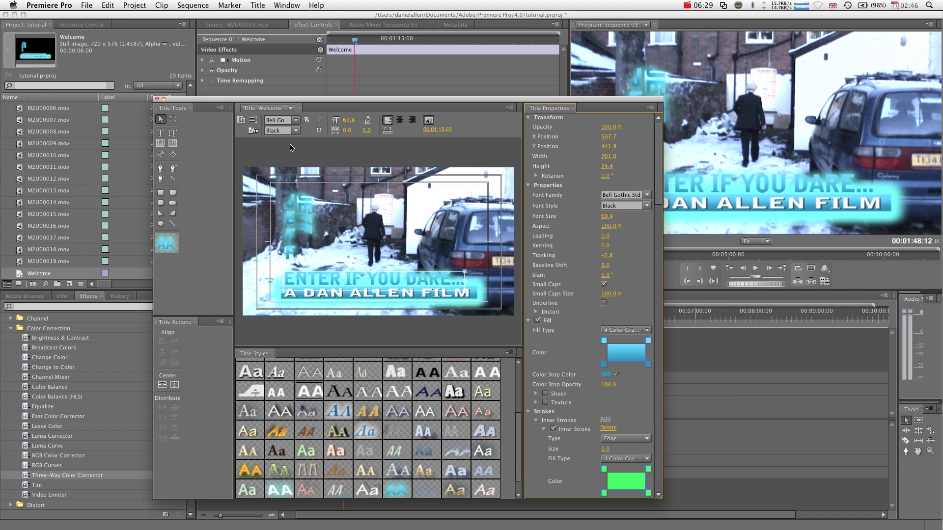
Create Title 02 based on the current Welcome title
left_click(241, 120)
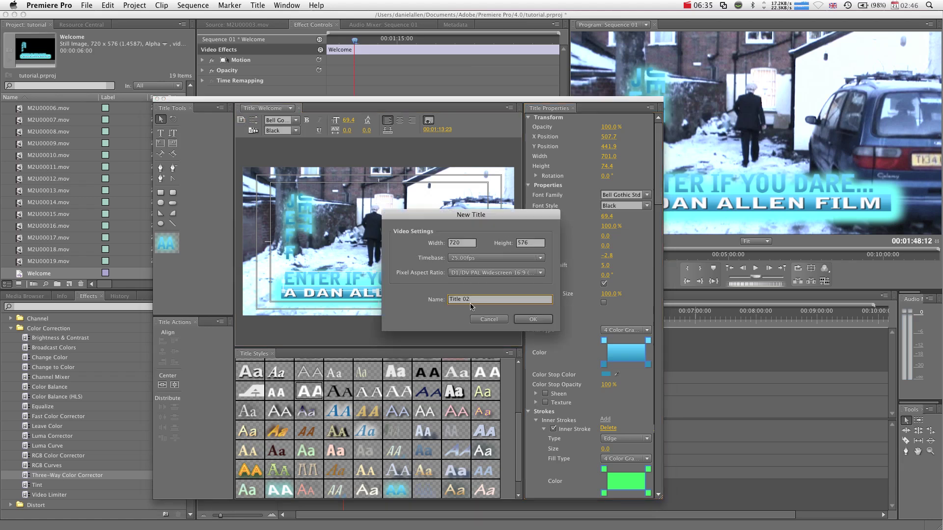
left_click(532, 319)
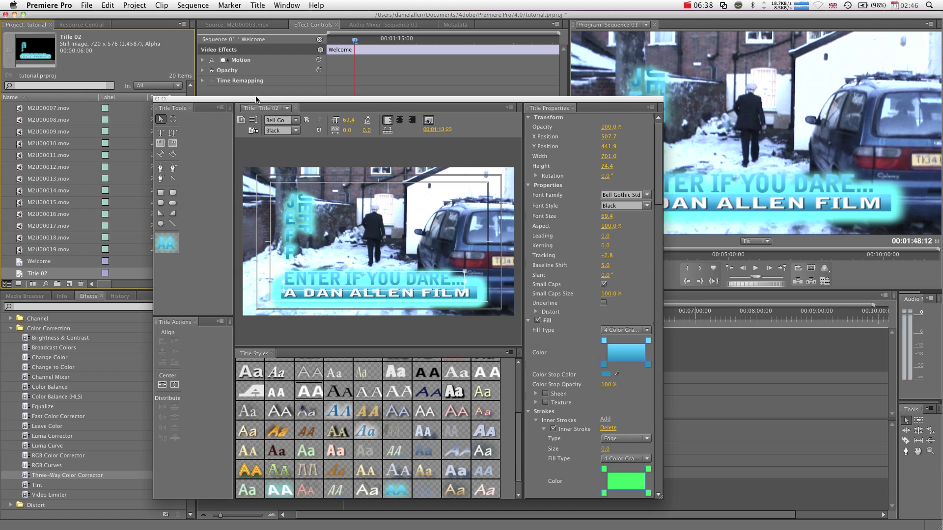
left_click(278, 109)
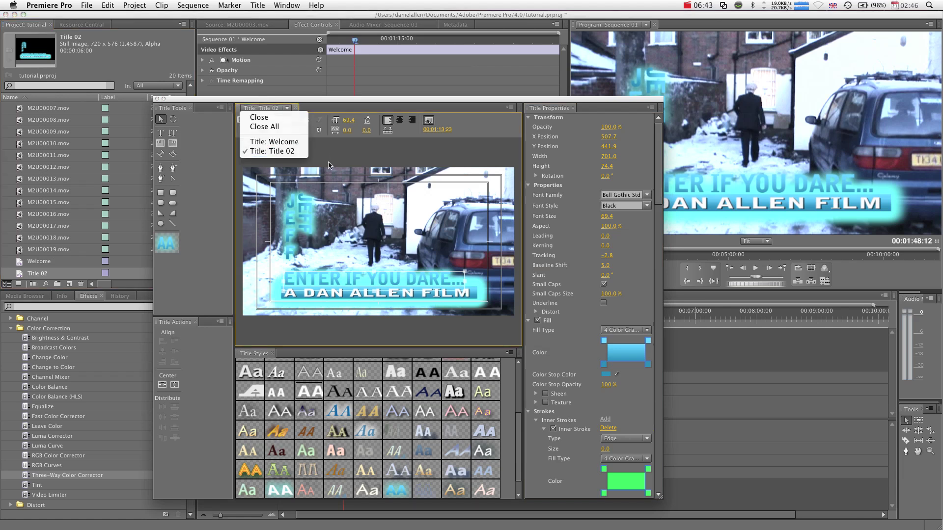
left_click(372, 286)
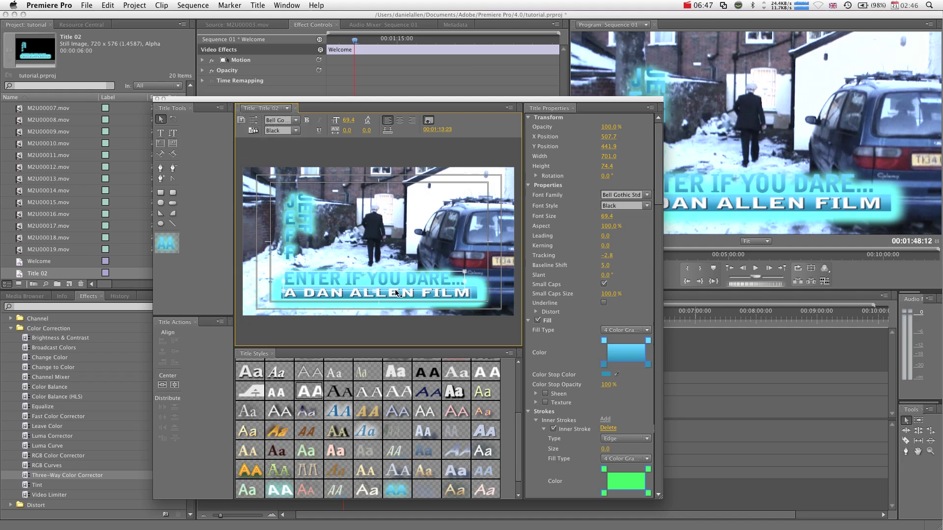
Replace the first text line with NOT, keeping the A DAN ALLEN FILM text
double_click(397, 283)
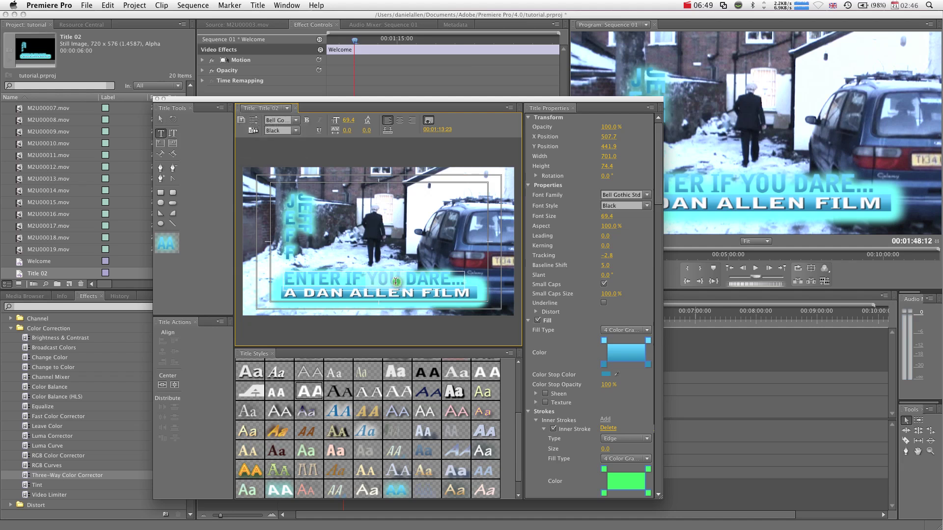
left_click_drag(366, 282, 273, 280)
type("NOT")
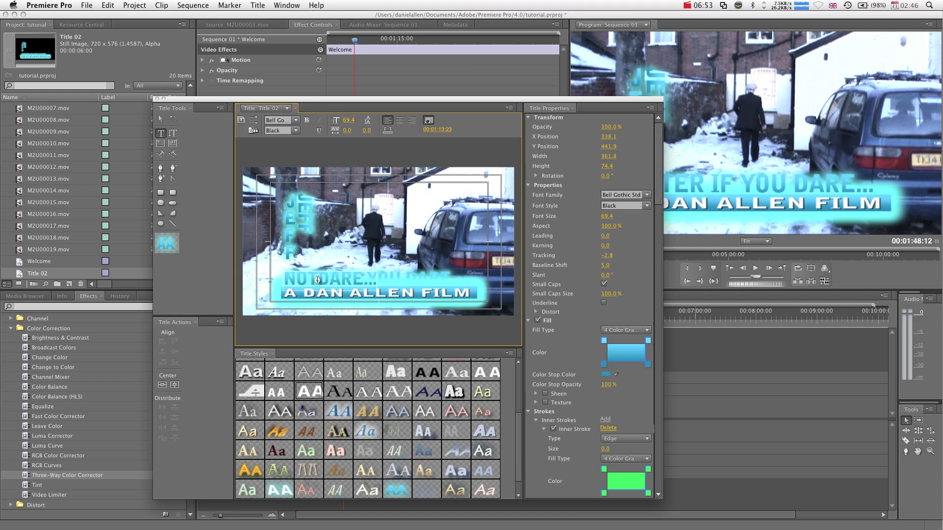
key("shift+End")
key("Delete")
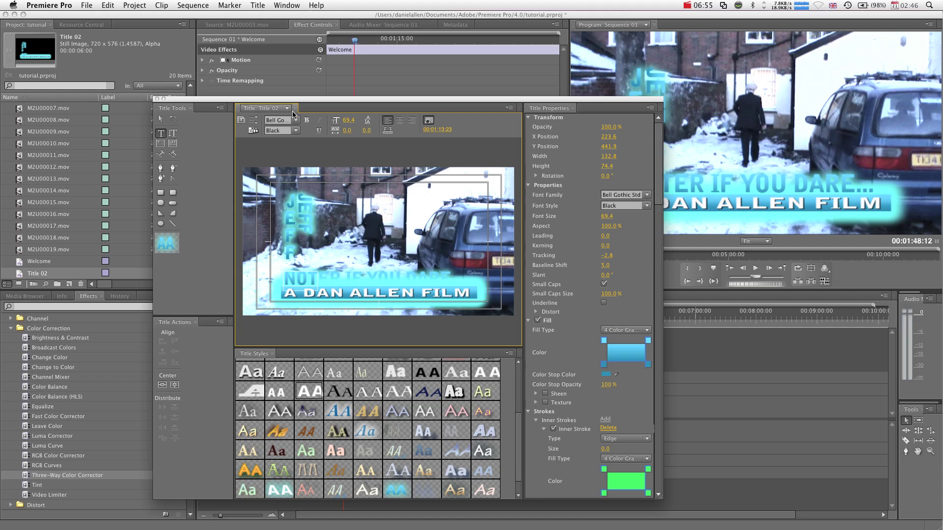
left_click(160, 119)
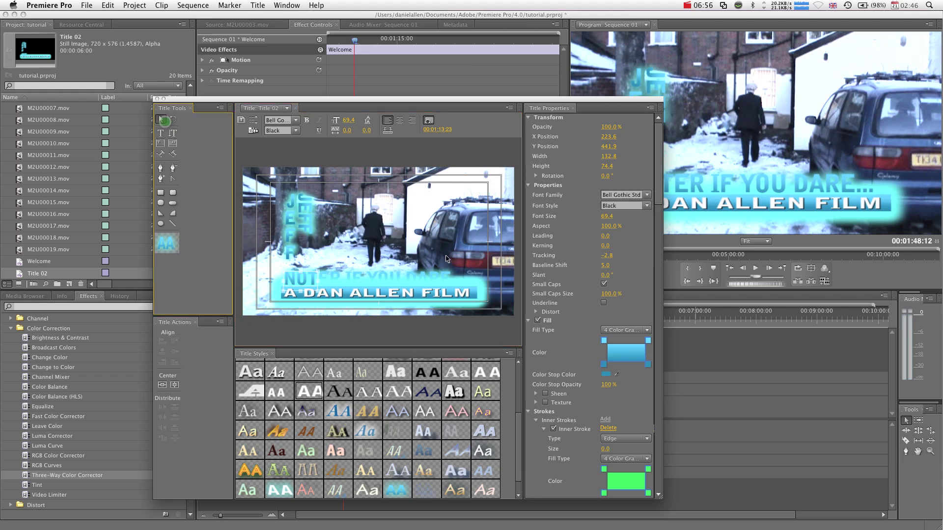
left_click(391, 293)
key("Delete")
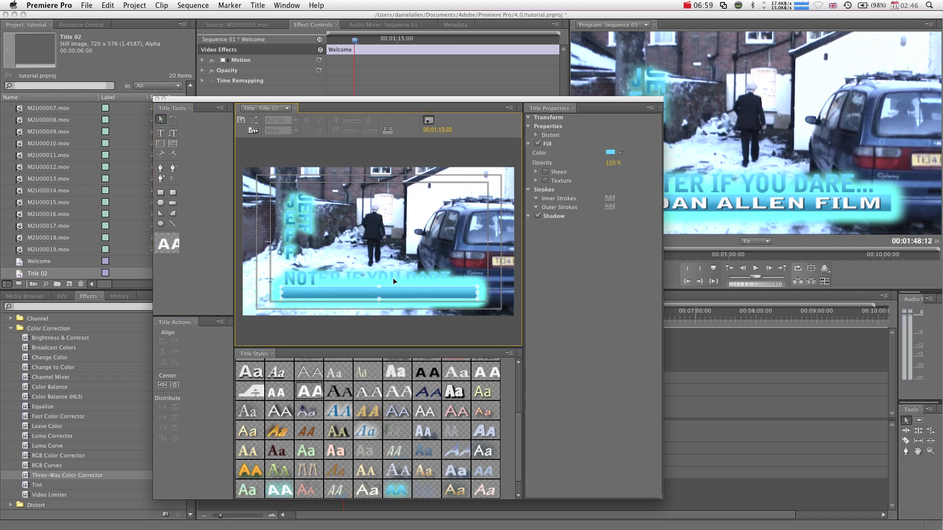
key("super+z")
key("super+z")
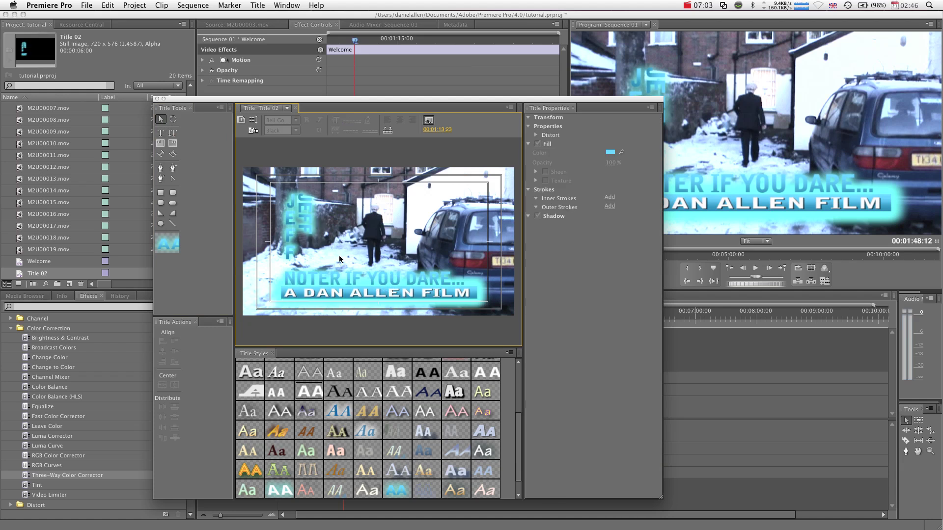
Move the Title window aside and preview NOT over the car frame at 00:01:31:08
left_click(289, 212)
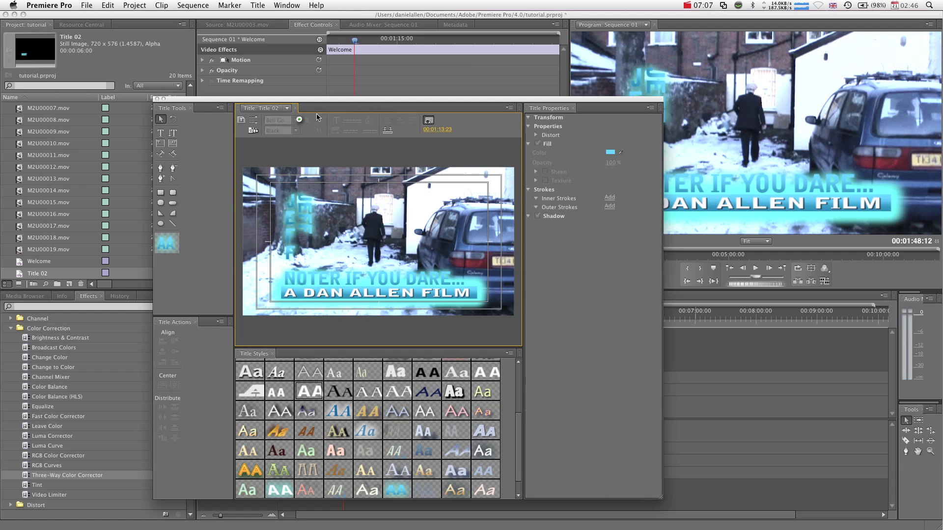
left_click_drag(348, 102, 286, 40)
left_click(360, 317)
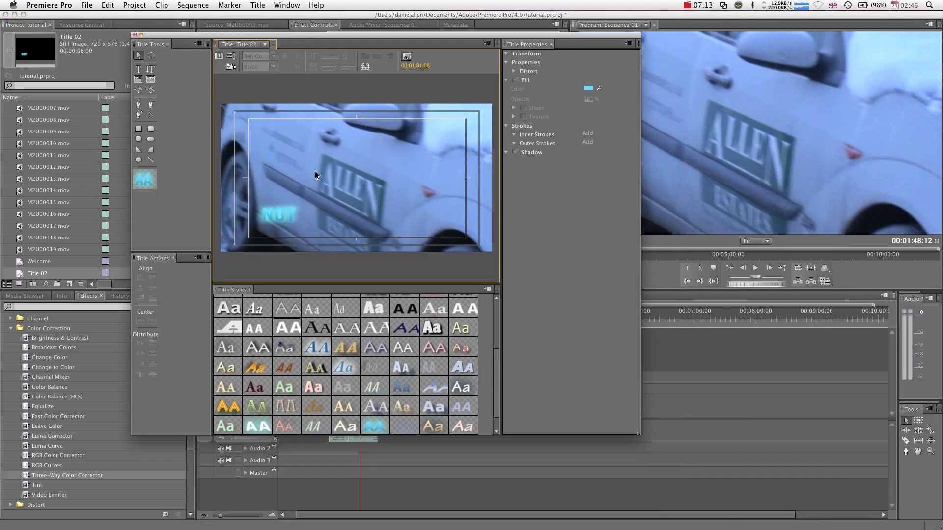
Close the titler, place Title 02 on Video 2 after the Welcome title, and play it back
left_click(348, 245)
left_click(136, 37)
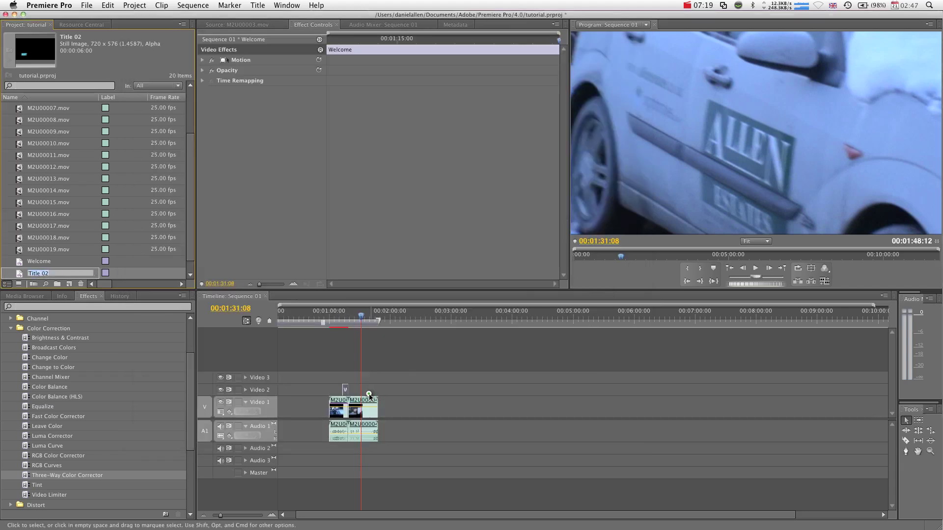
left_click(17, 273)
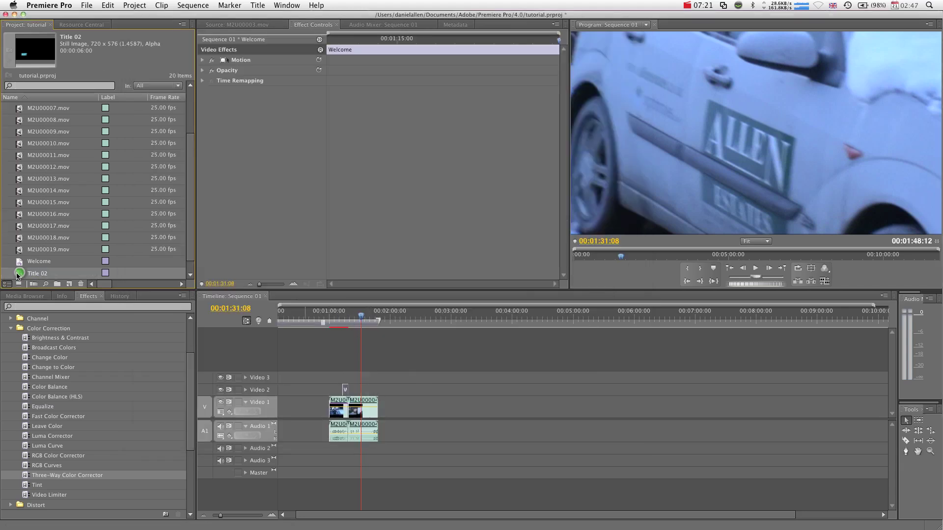
left_click_drag(17, 275, 364, 389)
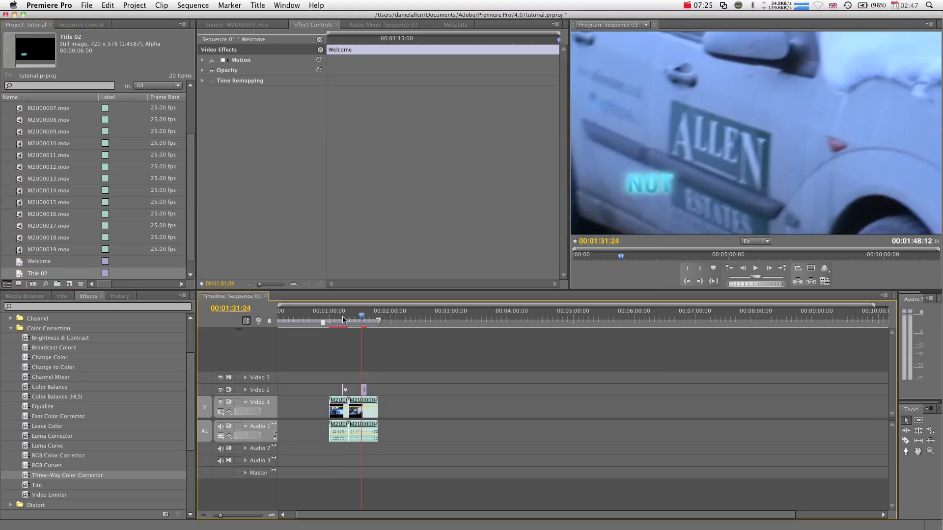
left_click(337, 319)
key("space")
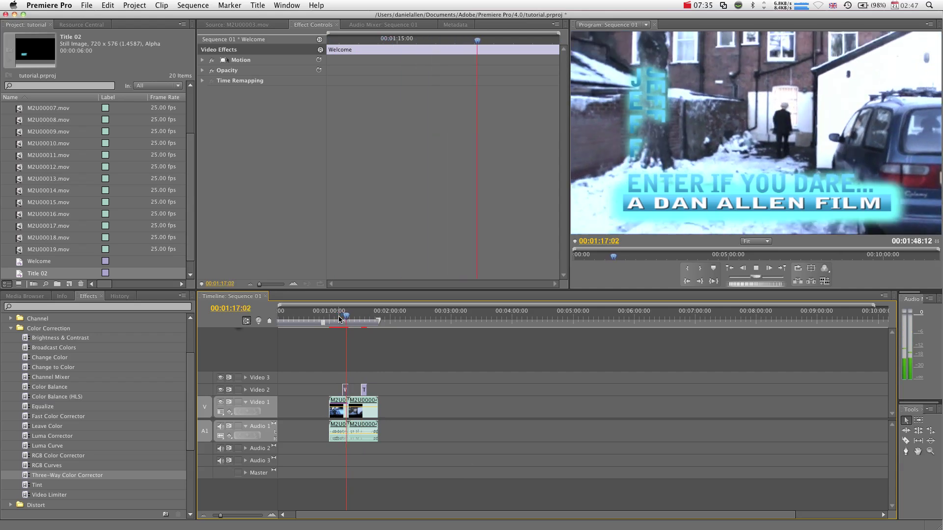
Apply the 3D Motion Cube Spin transition to the start of the Welcome title
left_click(9, 330)
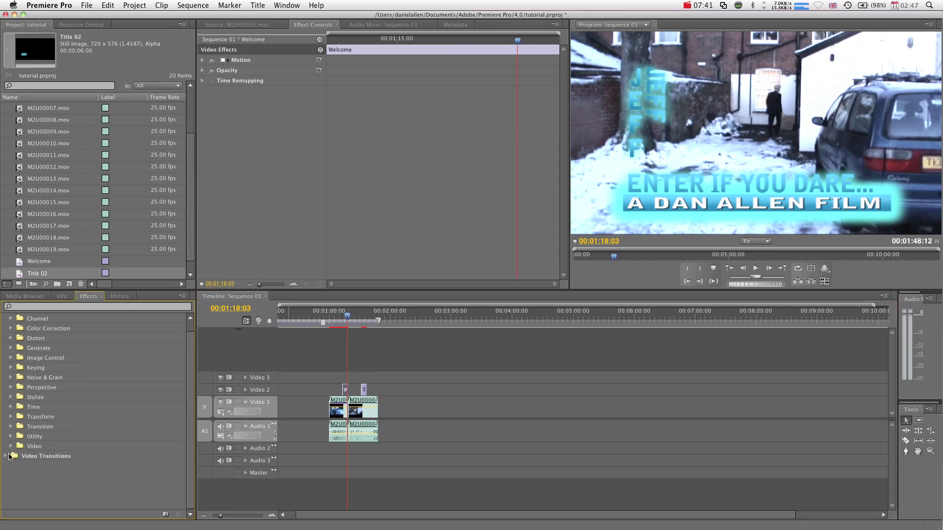
left_click(8, 455)
scroll(47, 424, "down", 1)
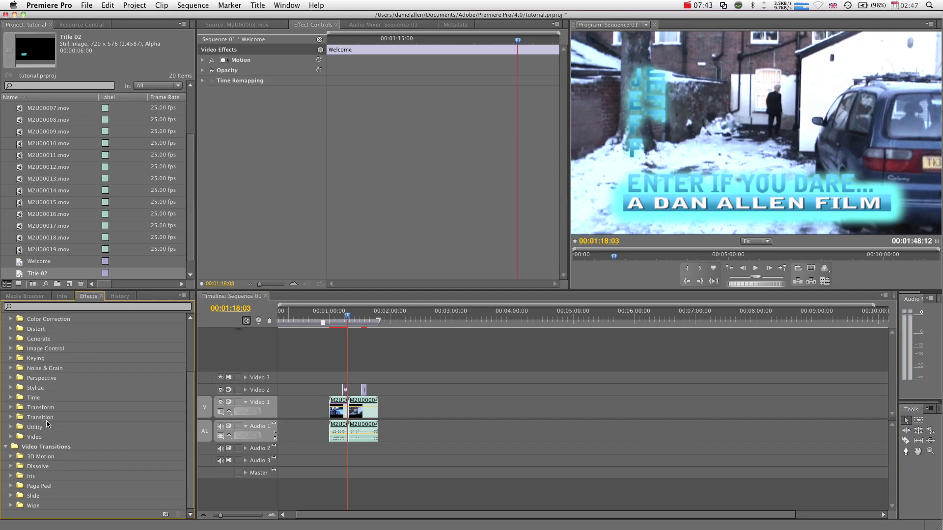
left_click(10, 456)
left_click(28, 466)
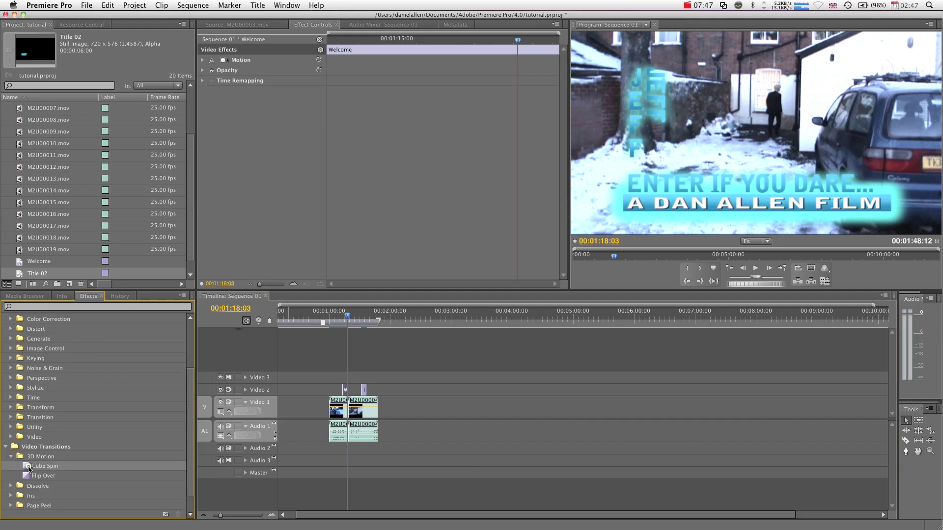
left_click_drag(29, 466, 344, 391)
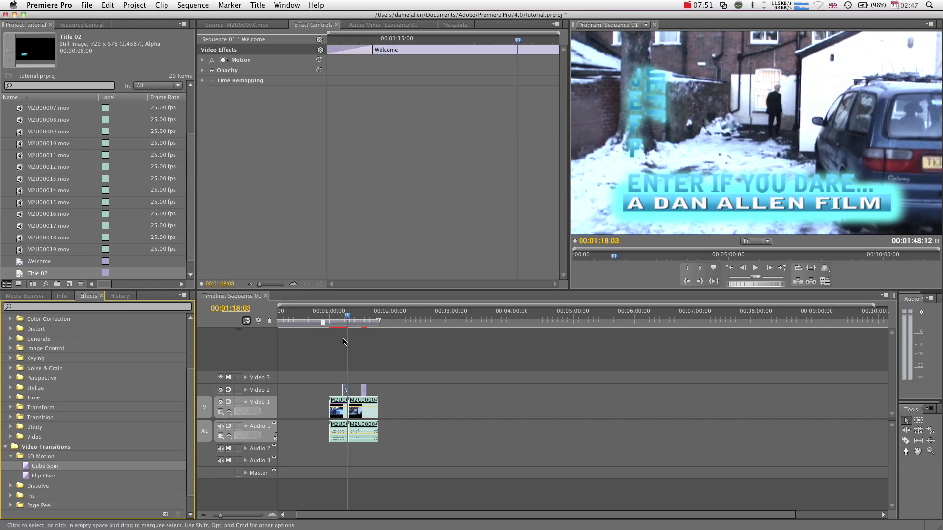
Zoom in and play back the Cube Spin transition twice, then zoom the timeline out
key("=")
key("=")
key("=")
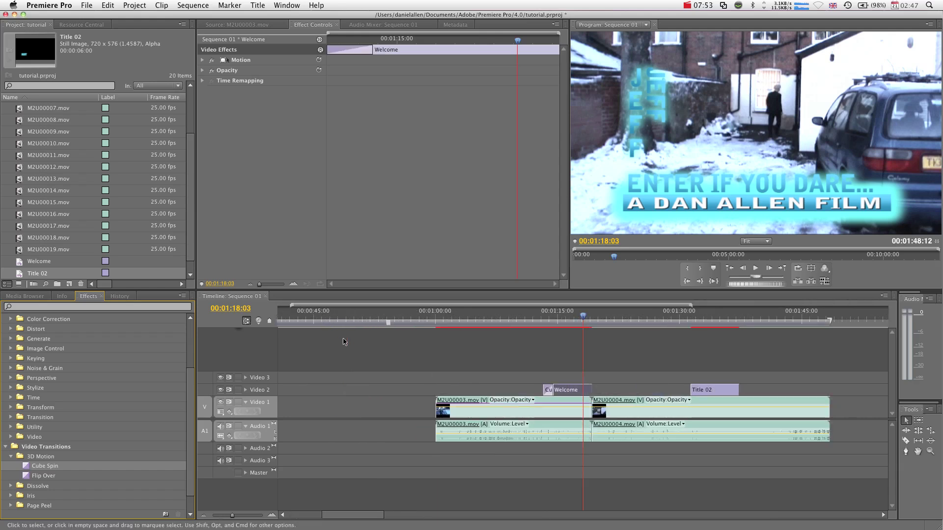
left_click_drag(586, 317, 547, 316)
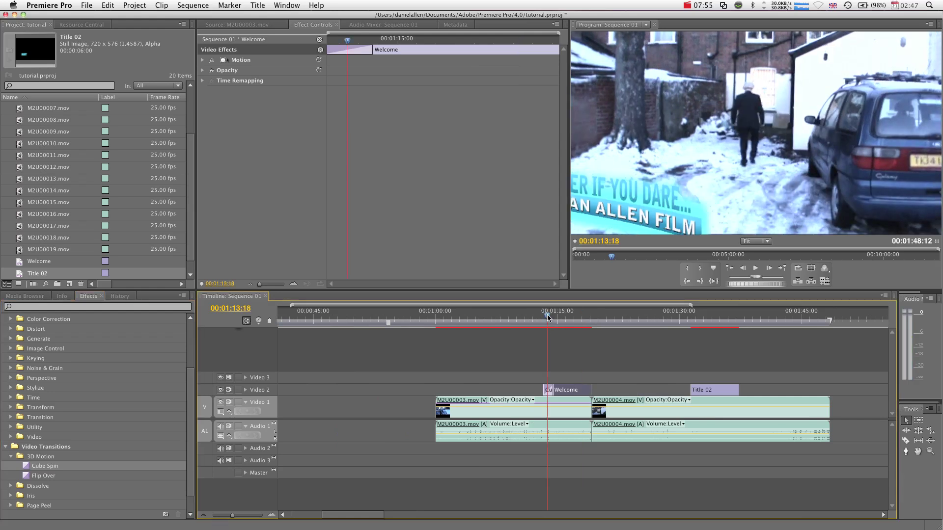
key("space")
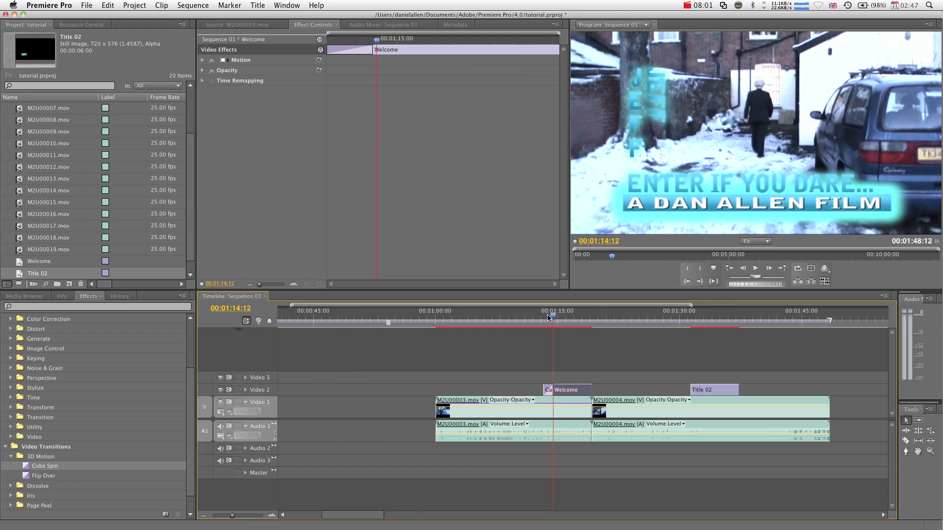
left_click(547, 316)
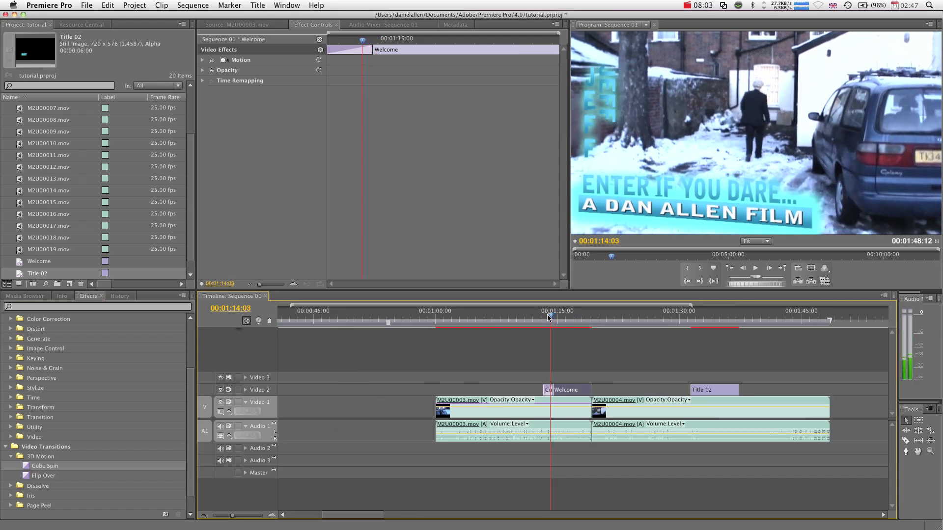
key("Left")
key("space")
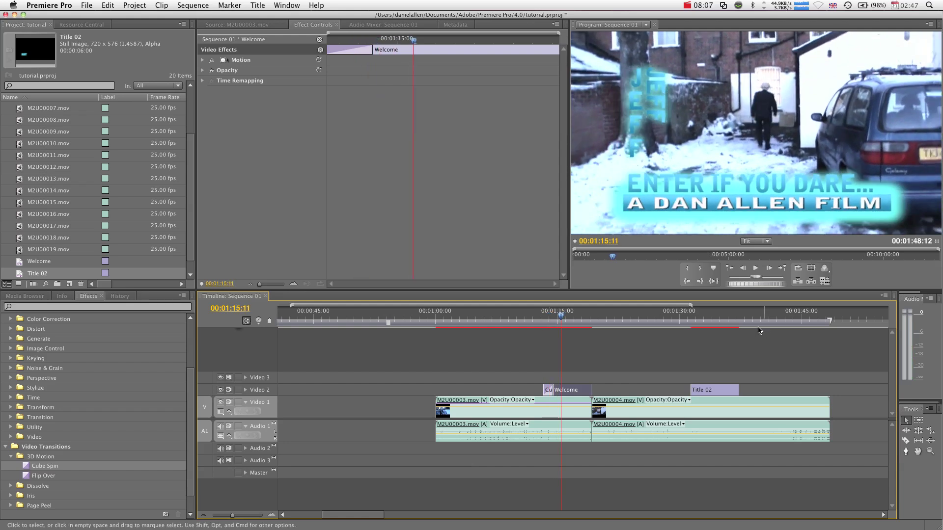
left_click_drag(606, 315, 574, 336)
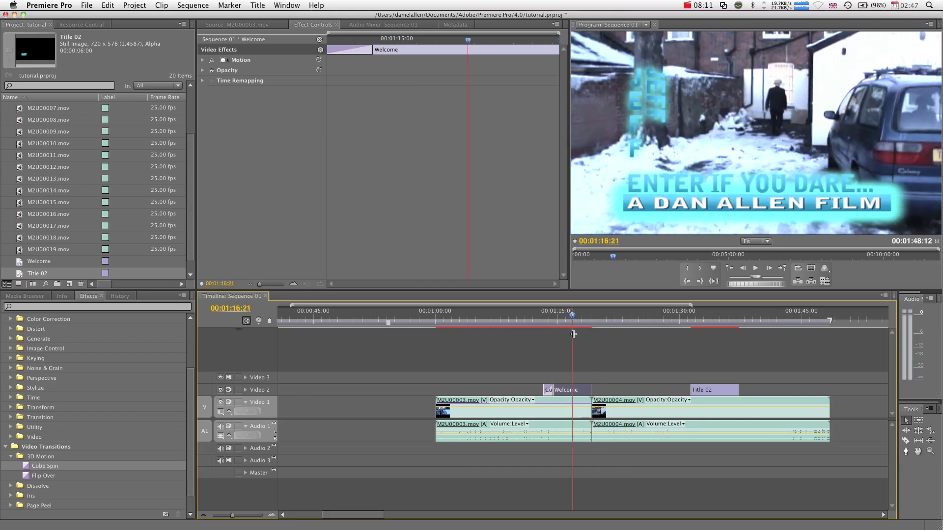
key("minus")
key("minus")
key("minus")
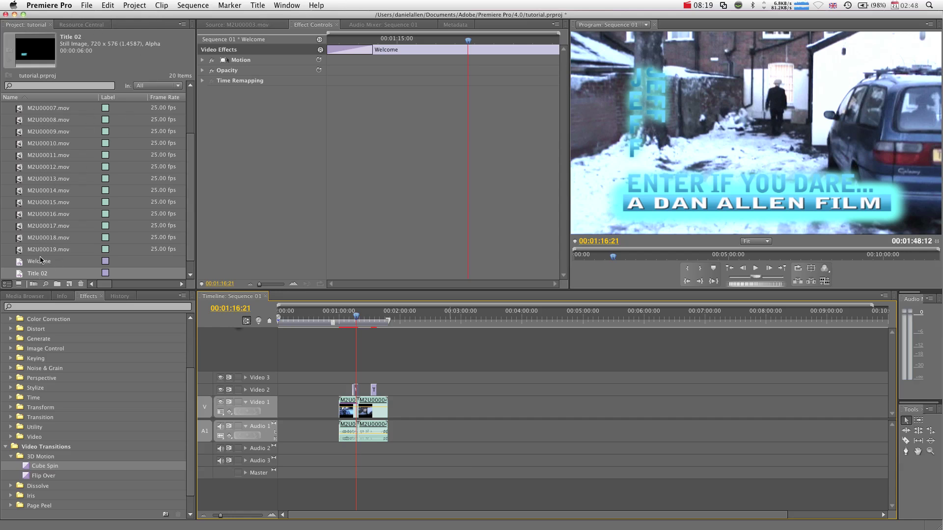
Create a new title named End Credits from the Project panel
right_click(8, 259)
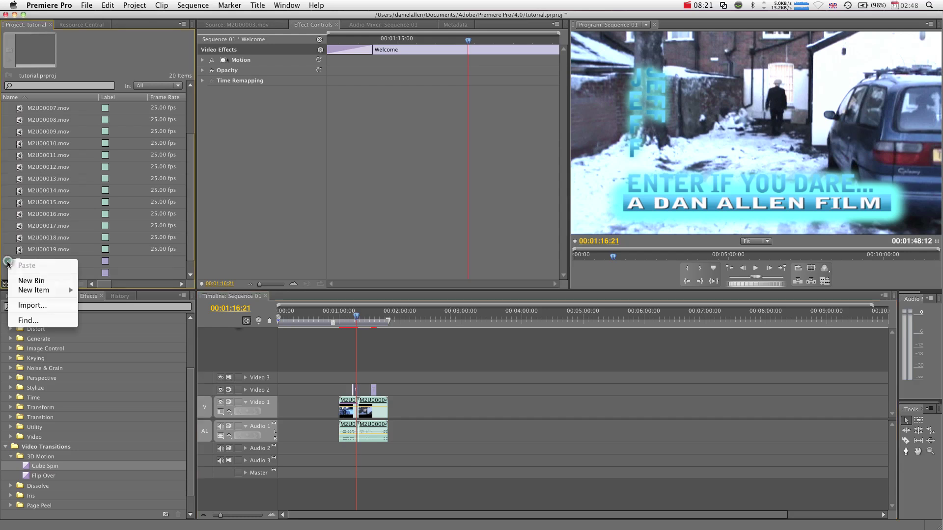
mouse_move(69, 293)
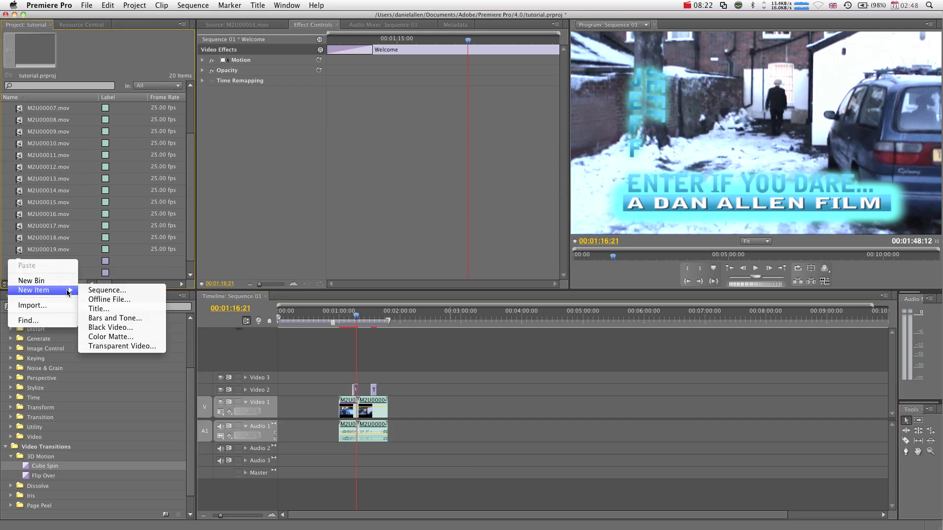
left_click(110, 309)
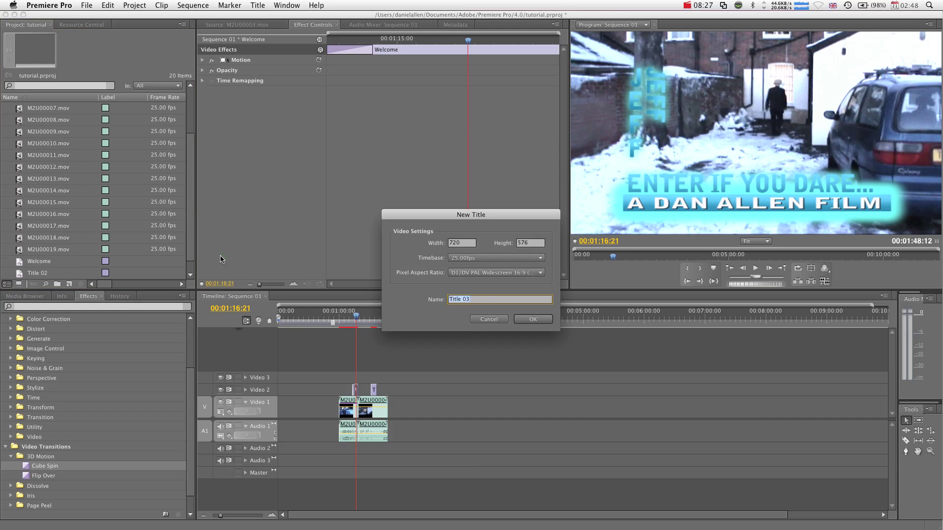
type("End Credits")
key("Return")
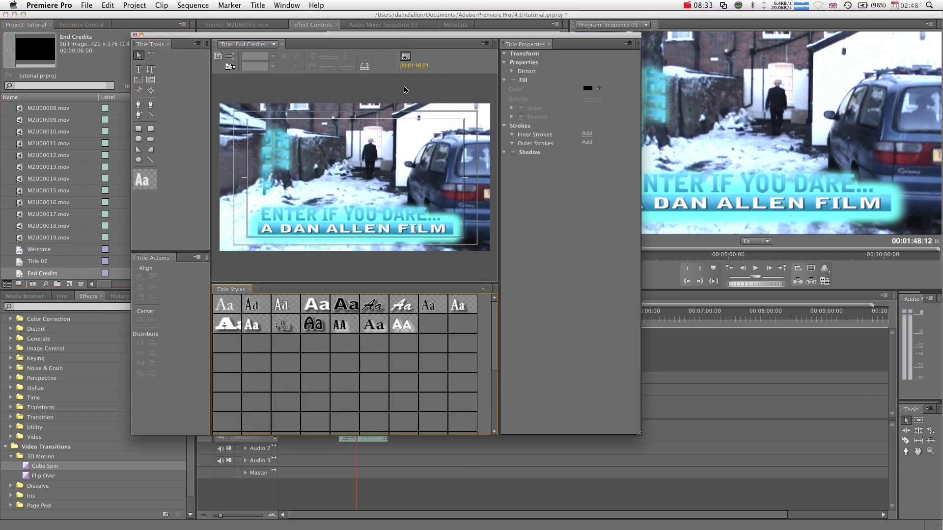
Set the playhead past the last clip for a black backdrop, then return the titler top-left
left_click_drag(514, 36, 563, 68)
left_click_drag(491, 67, 842, 277)
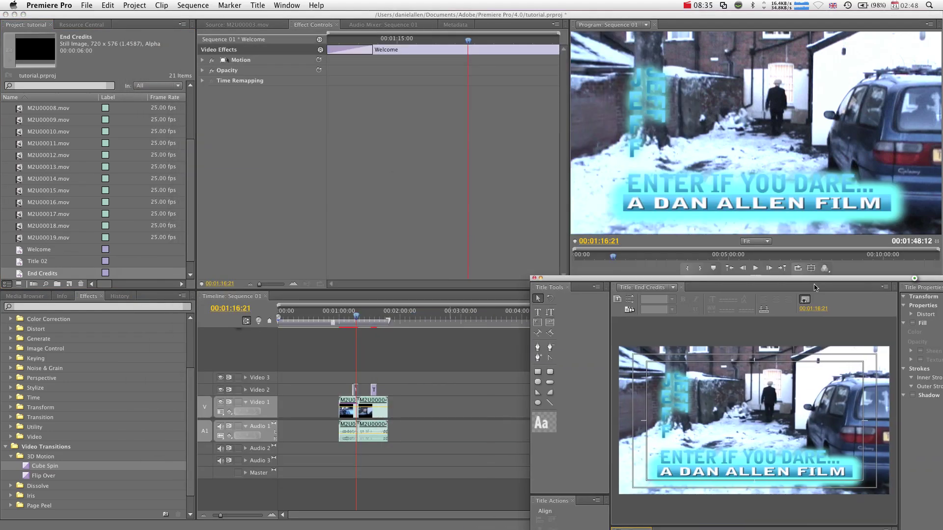
left_click(398, 315)
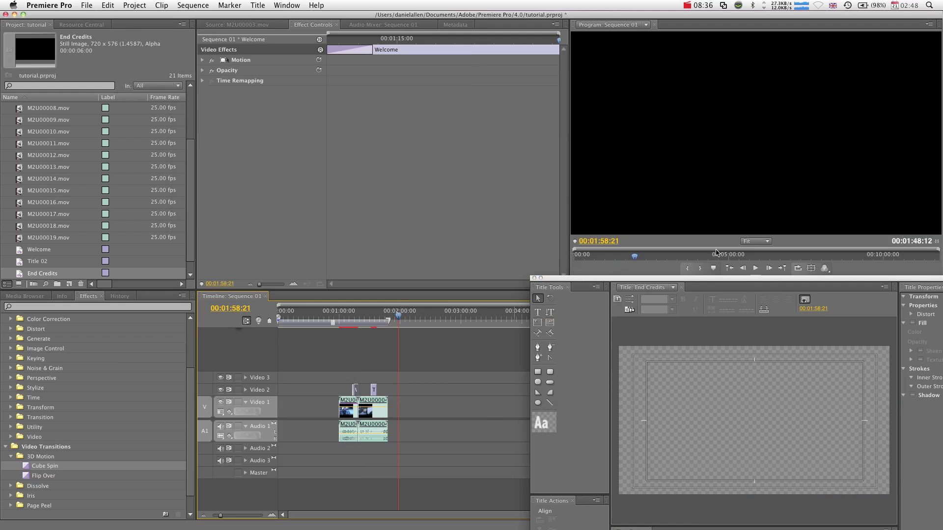
left_click_drag(727, 281, 339, 95)
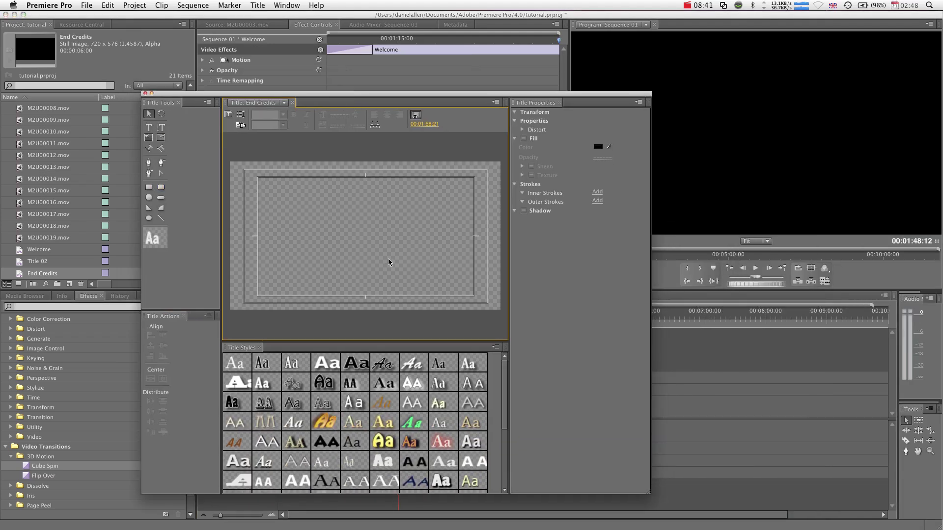
Type the credit lines 'hEY' and 'Enjoy ther film' on the End Credits title
key("t")
left_click(301, 195)
type("h")
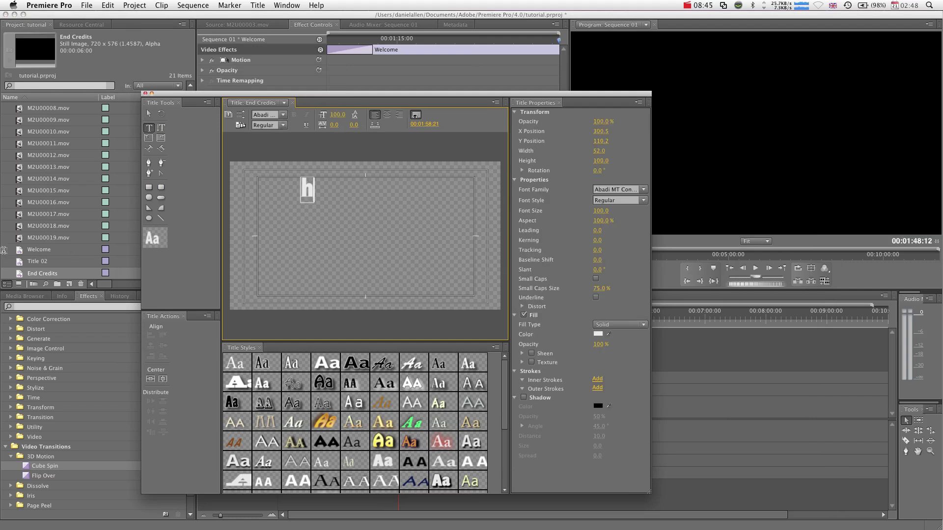
type("EY")
key("Return")
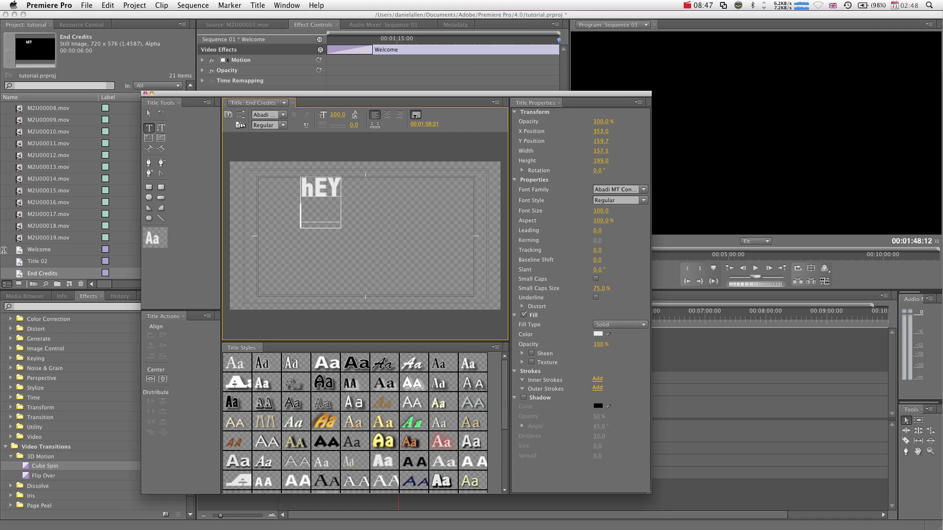
type("Enjoy ther")
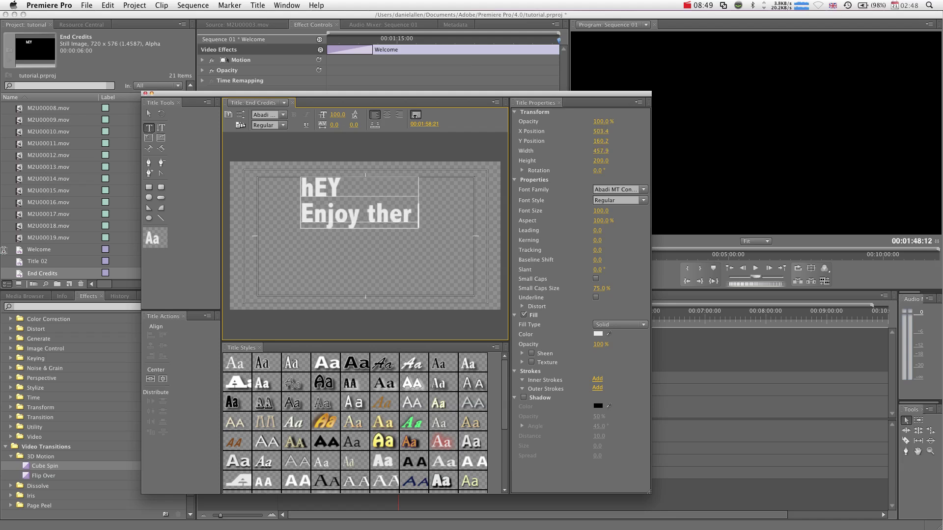
type(" film")
key("Return")
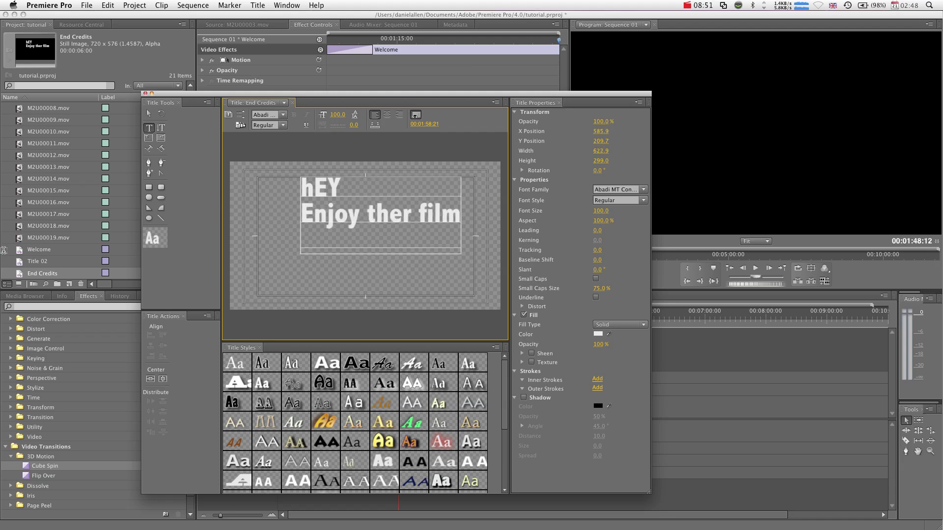
Add the 'directed by Dan' and 'edited by dan' lines, then shift the text block left
key("Return")
type("directed ")
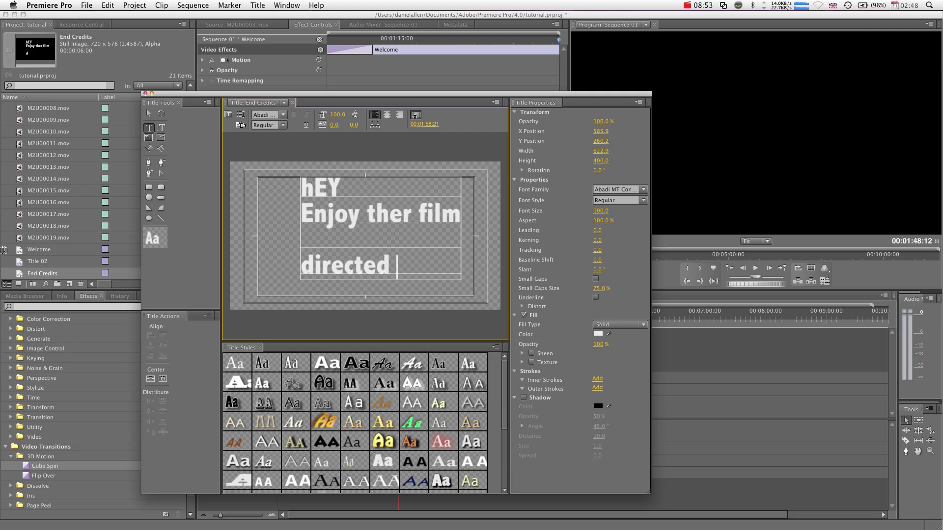
type("by Dan")
key("Return")
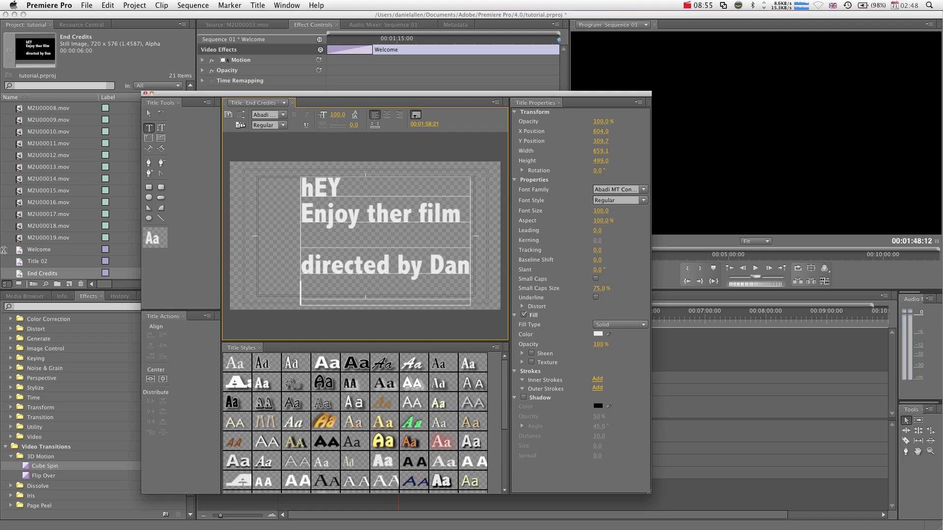
key("Return")
type("edited b")
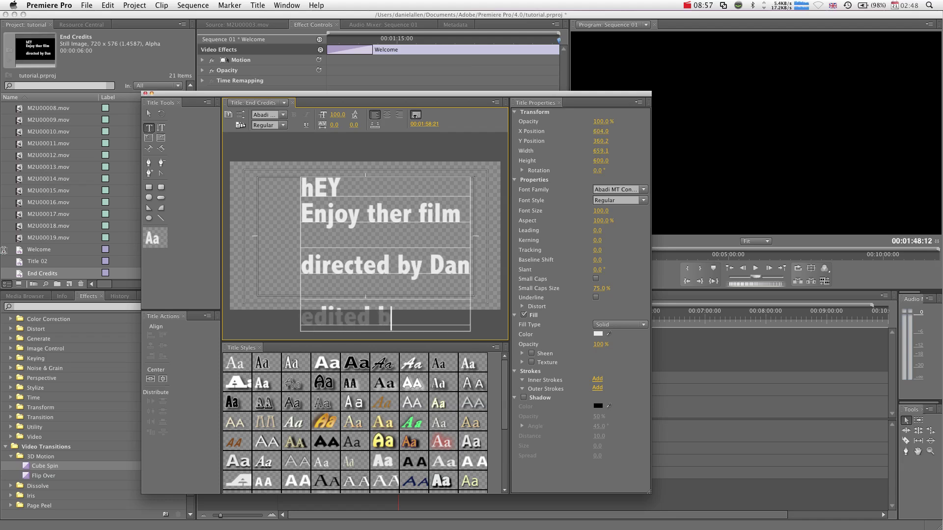
type("y dan")
key("Return")
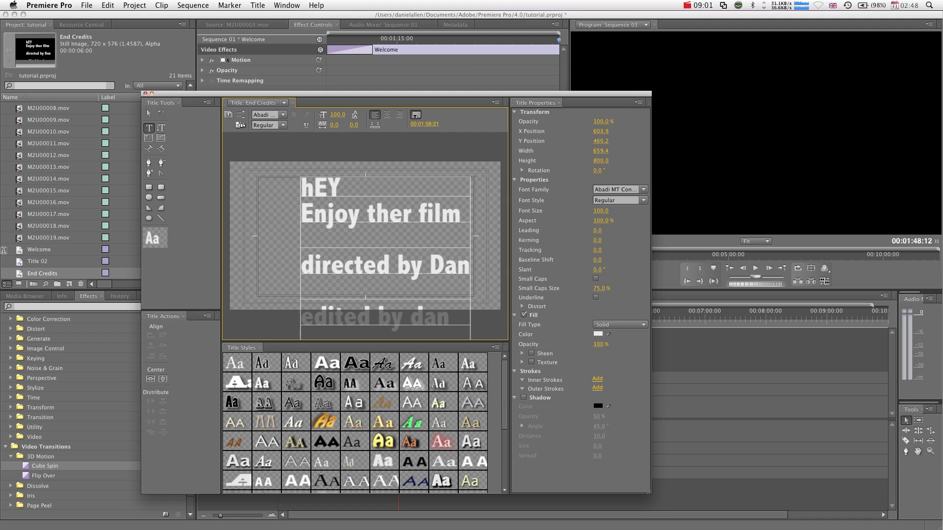
key("Return")
left_click(148, 114)
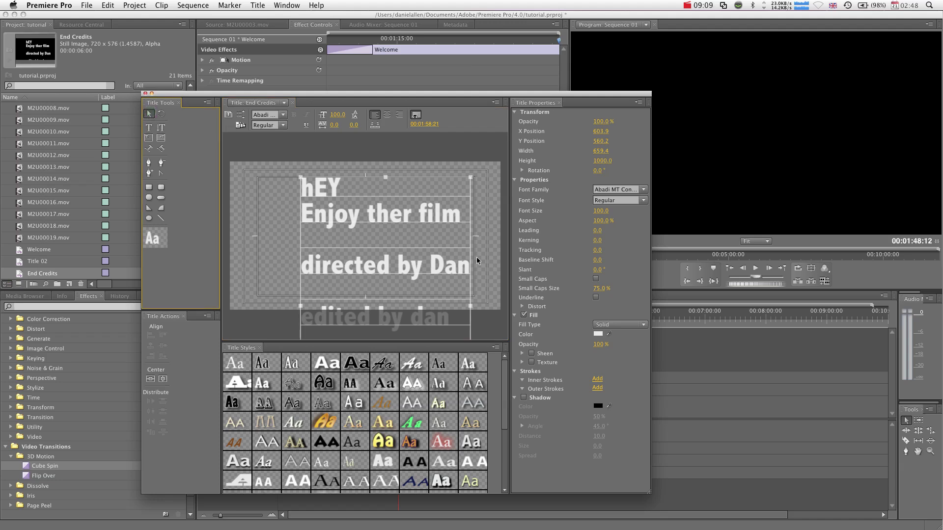
left_click_drag(396, 221, 384, 224)
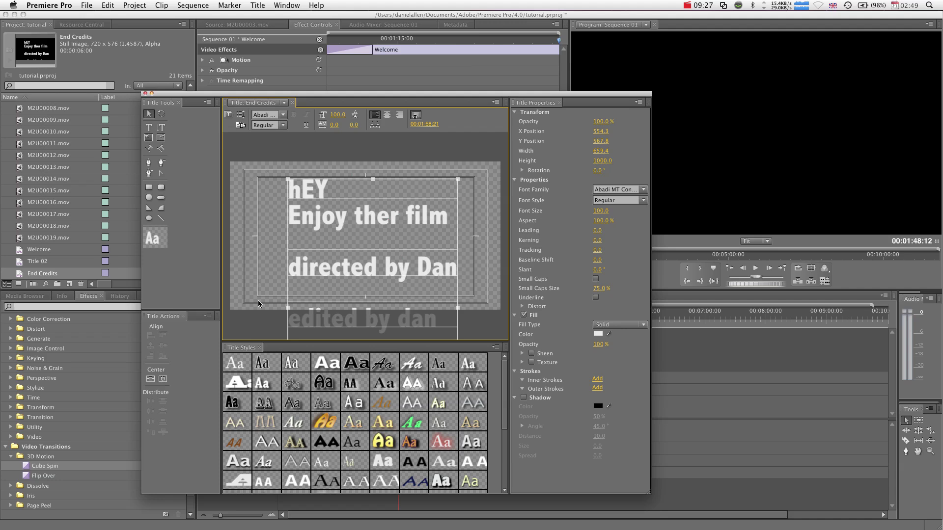
Nudge the credits block further left and centre-align its lines
left_click_drag(345, 206, 338, 207)
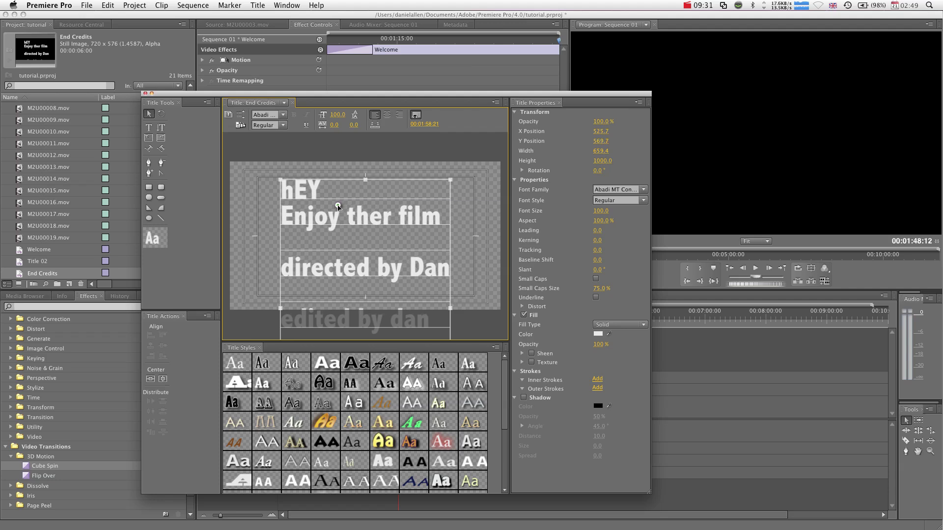
left_click(387, 115)
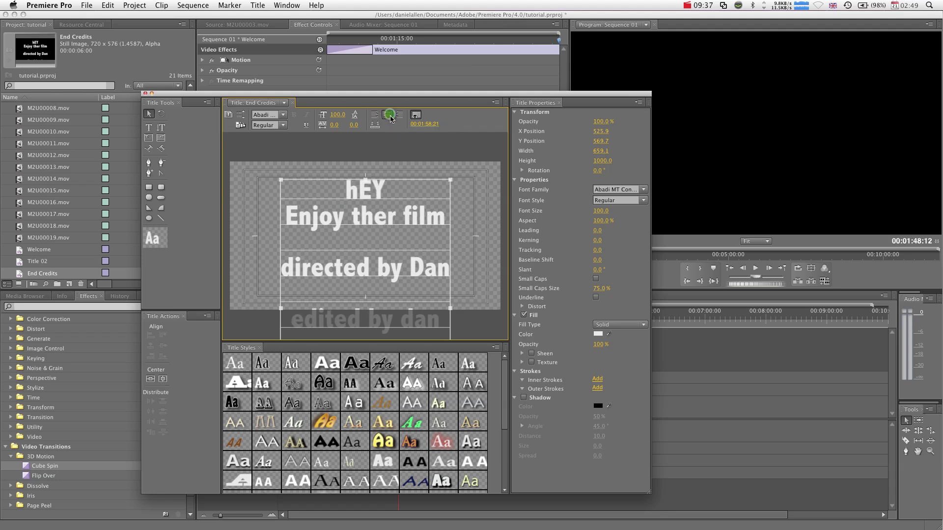
Make End Credits a Roll starting and ending off screen with a 5-frame ease-in
left_click(239, 116)
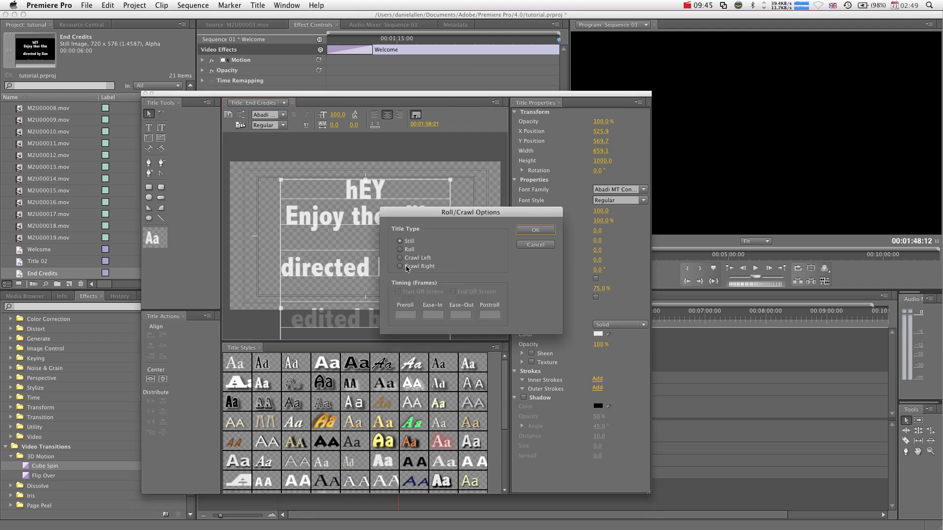
left_click(400, 249)
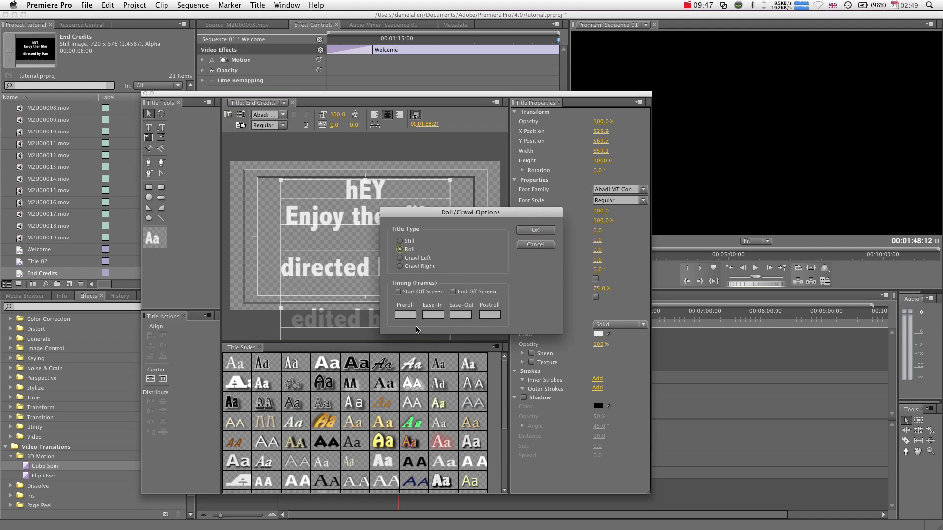
left_click(397, 291)
left_click(452, 293)
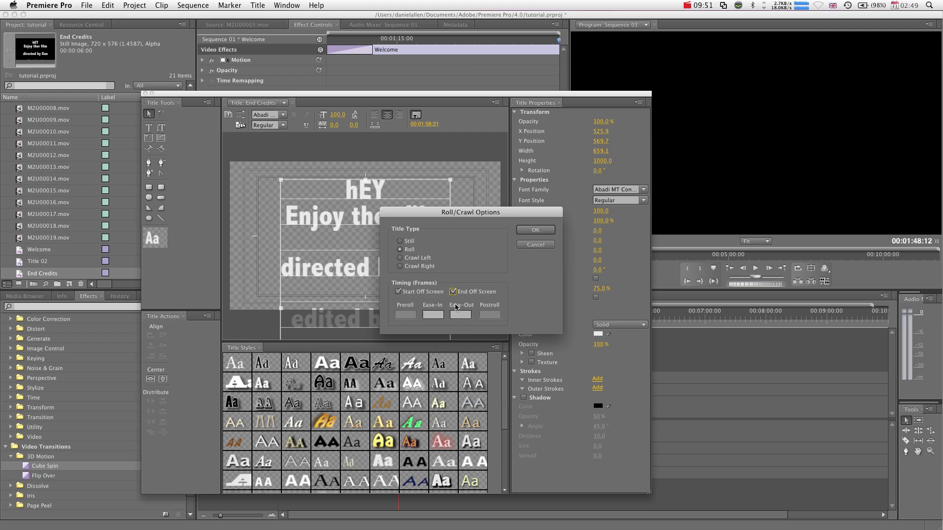
key("Tab")
type("5")
key("Tab")
key("Tab")
left_click(535, 230)
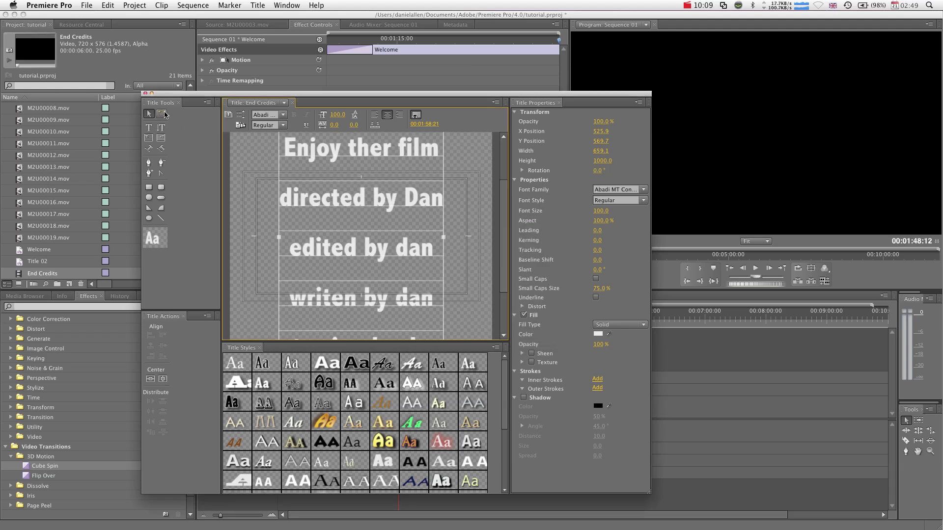
Place the End Credits title on Video 2 right after the footage
left_click(144, 95)
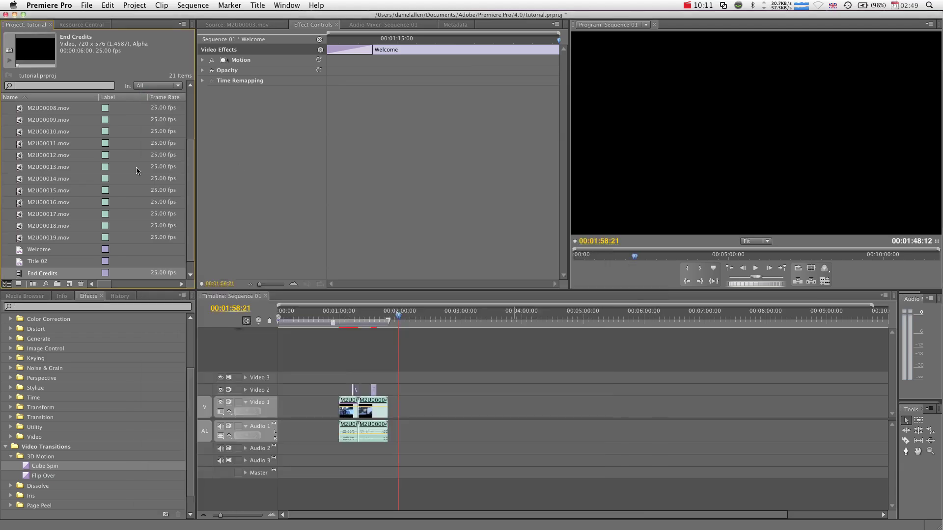
left_click(33, 271)
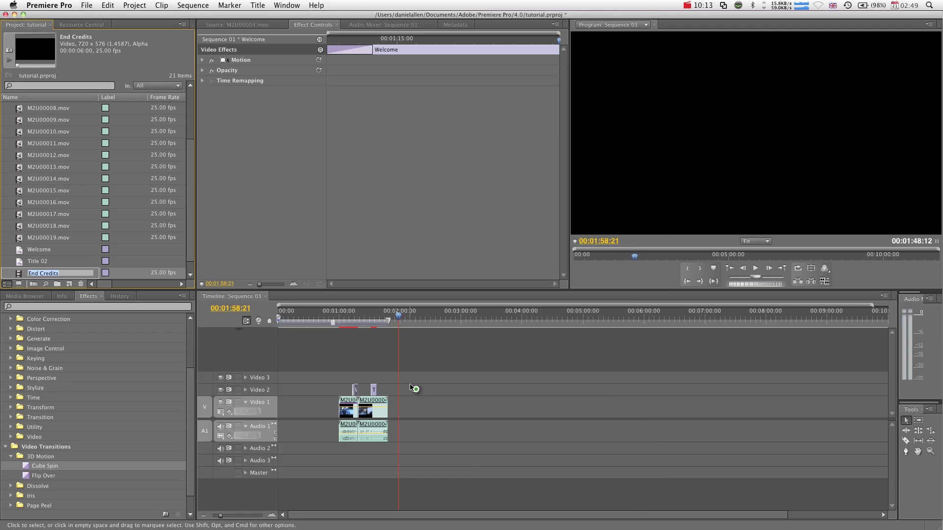
left_click(19, 276)
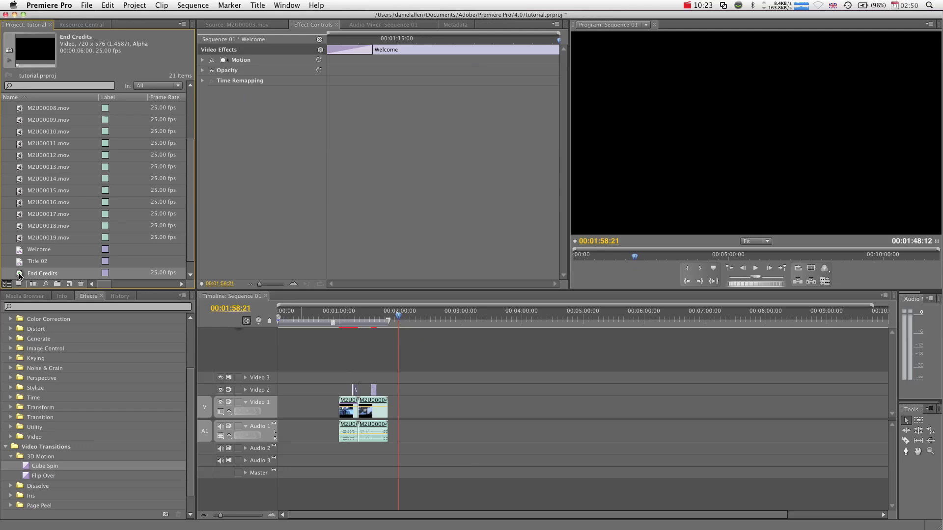
left_click_drag(20, 276, 445, 390)
Play and scrub the sequence to check the white credits rolling up over black
key("space")
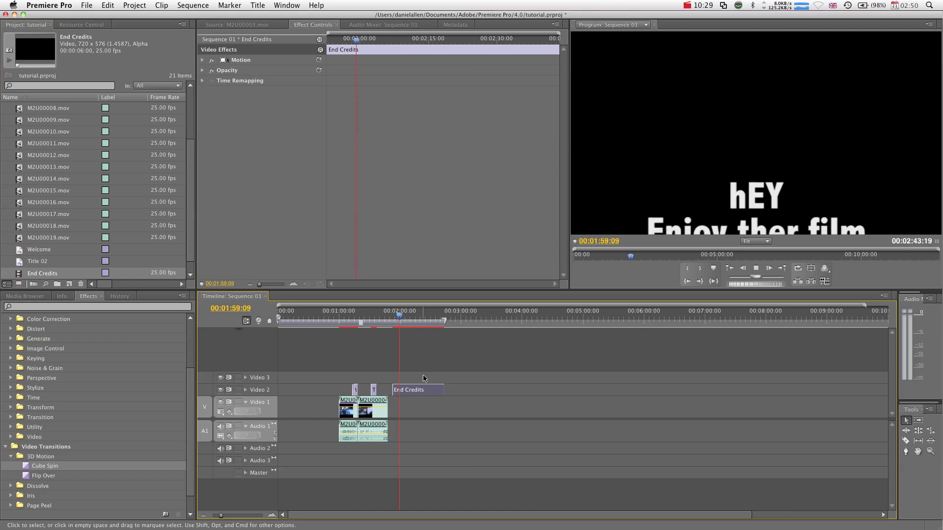
left_click(393, 315)
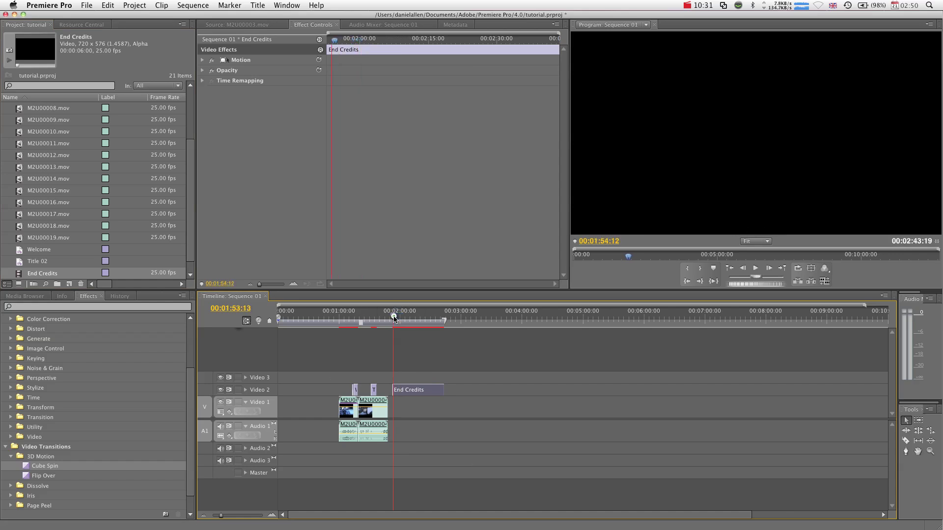
left_click_drag(394, 317, 393, 317)
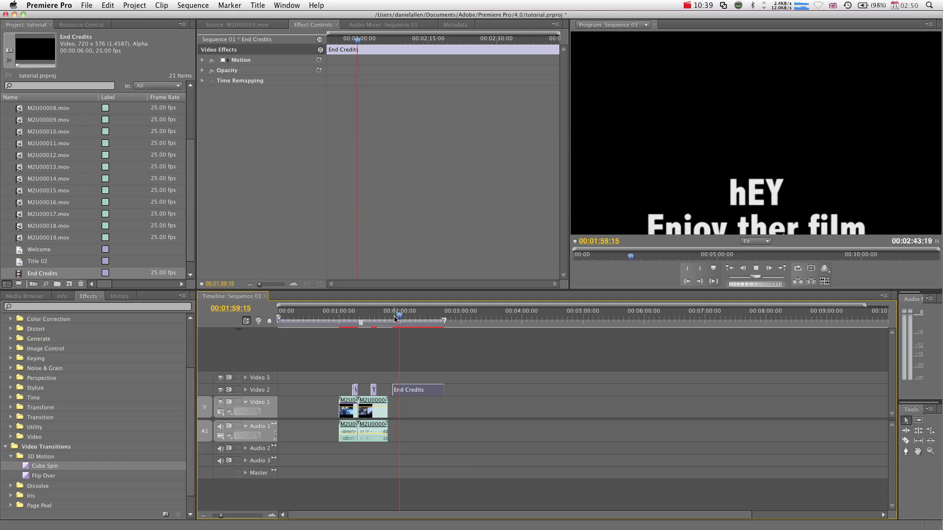
scroll(403, 317, "right", 1)
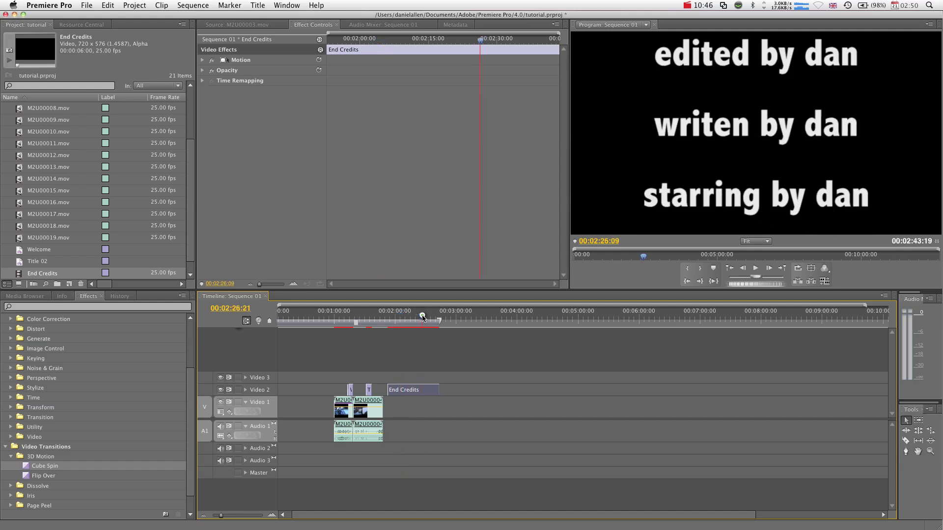
left_click_drag(422, 317, 427, 318)
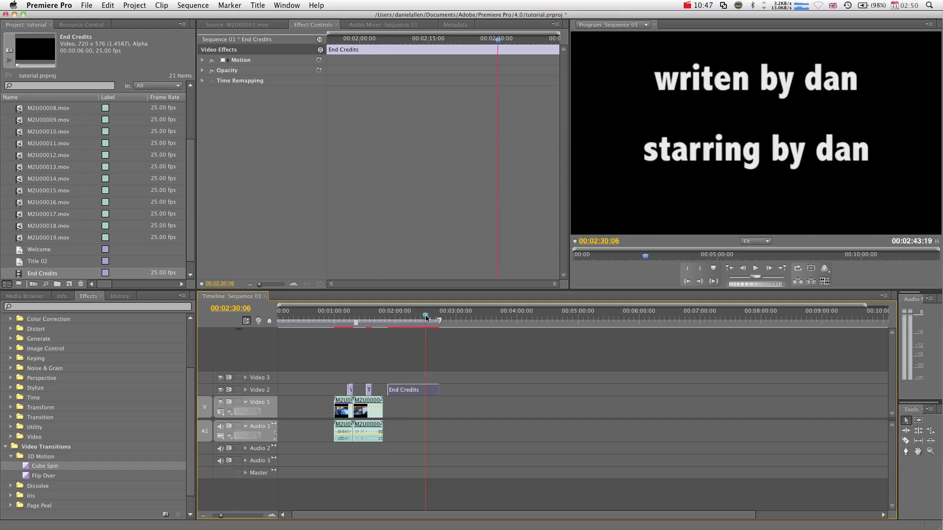